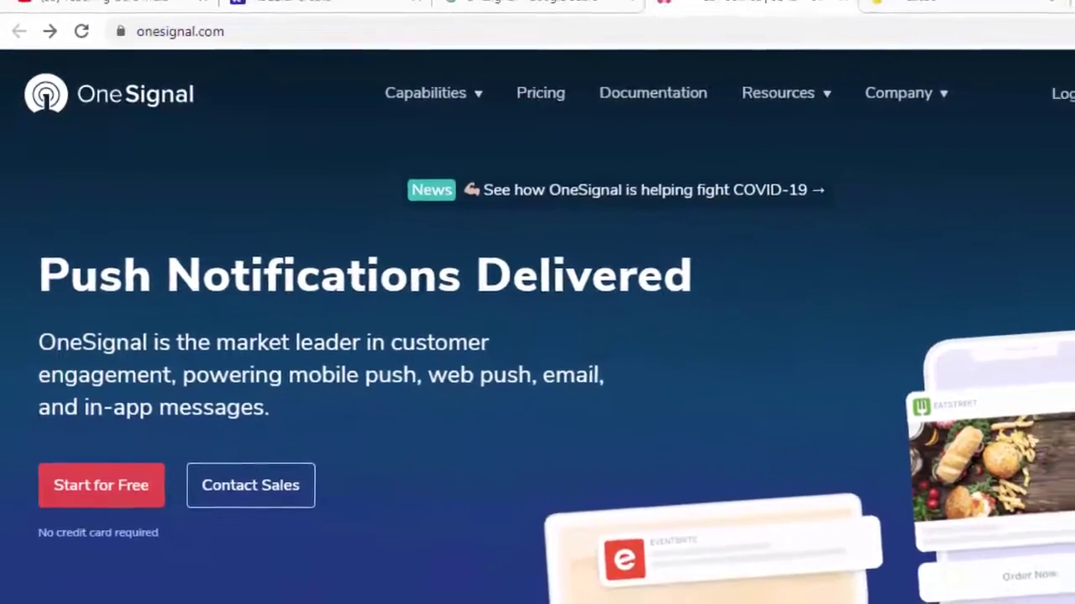
Step: Open the tutorial channel's YouTube page and scroll through its Videos grid and back up
scroll(818, 276, "down", 4)
scroll(821, 276, "up", 2)
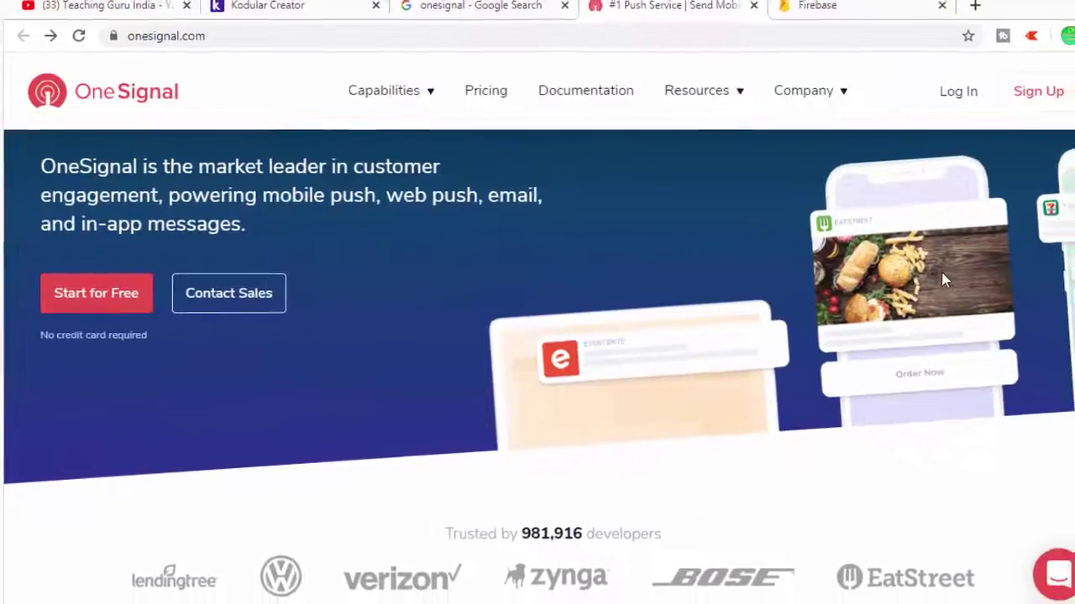
scroll(766, 298, "up", 2)
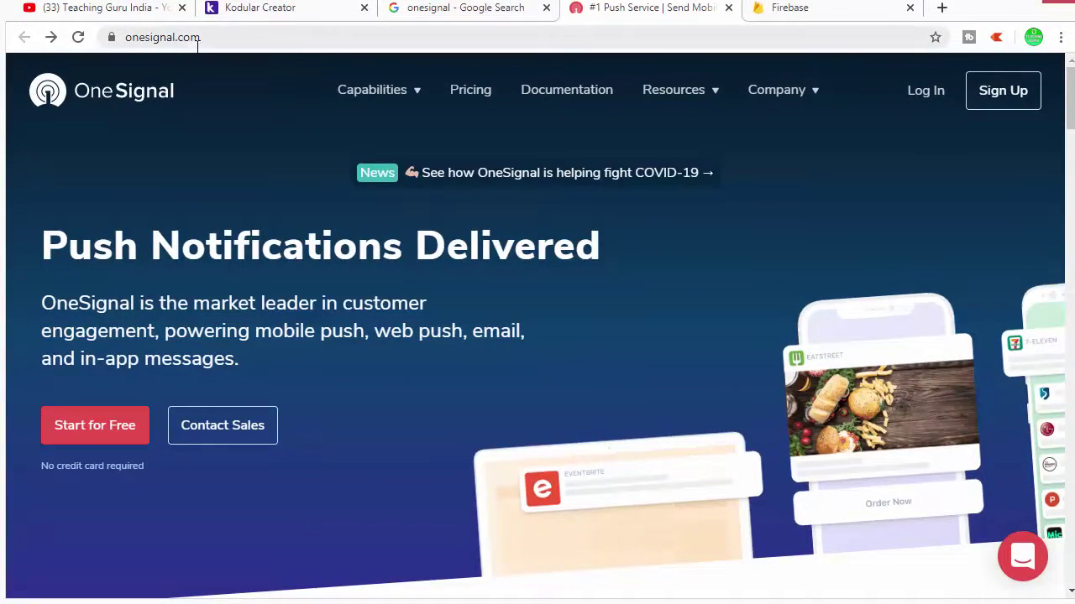
left_click(132, 7)
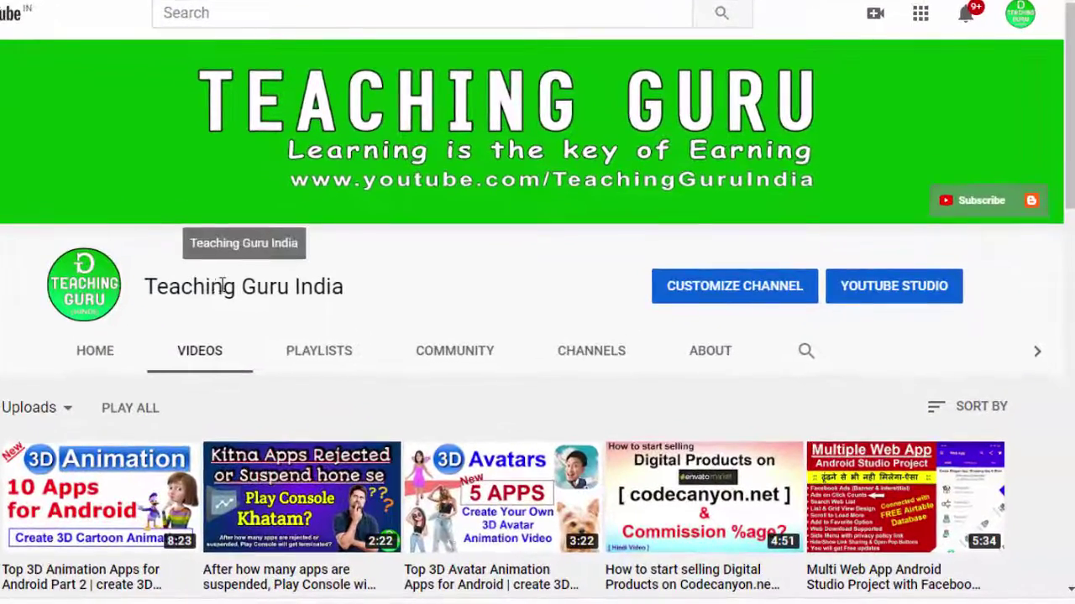
left_click_drag(181, 287, 386, 291)
scroll(395, 285, "down", 2)
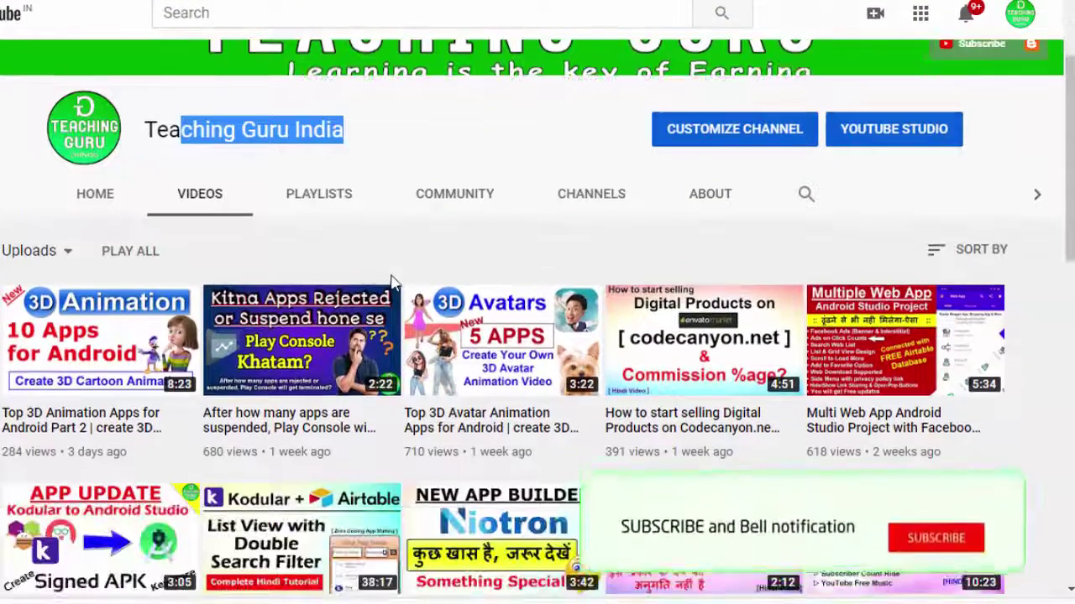
scroll(538, 336, "up", 2)
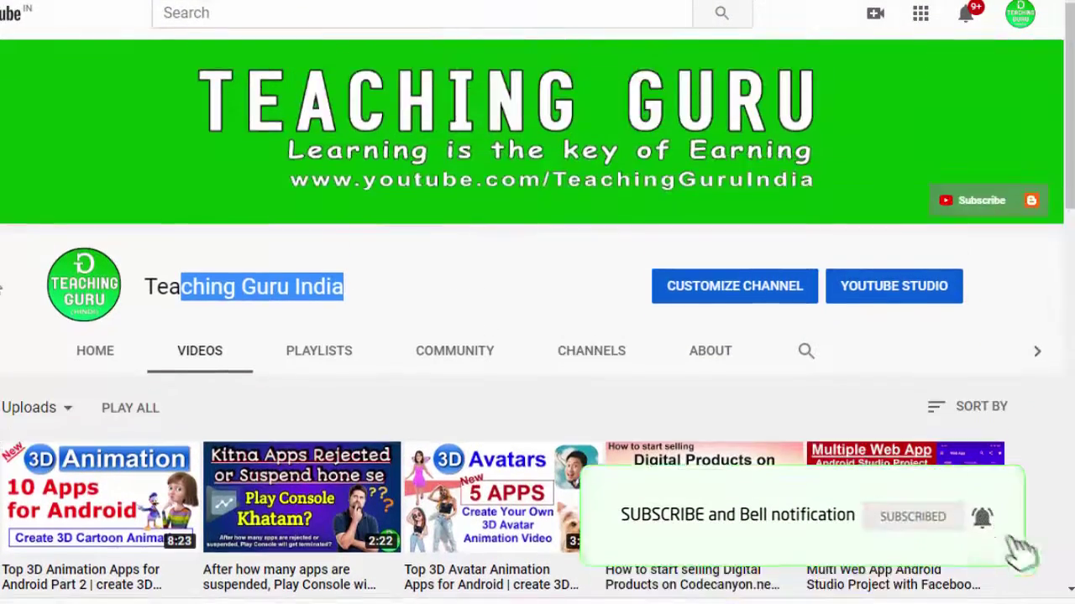
scroll(537, 336, "down", 2)
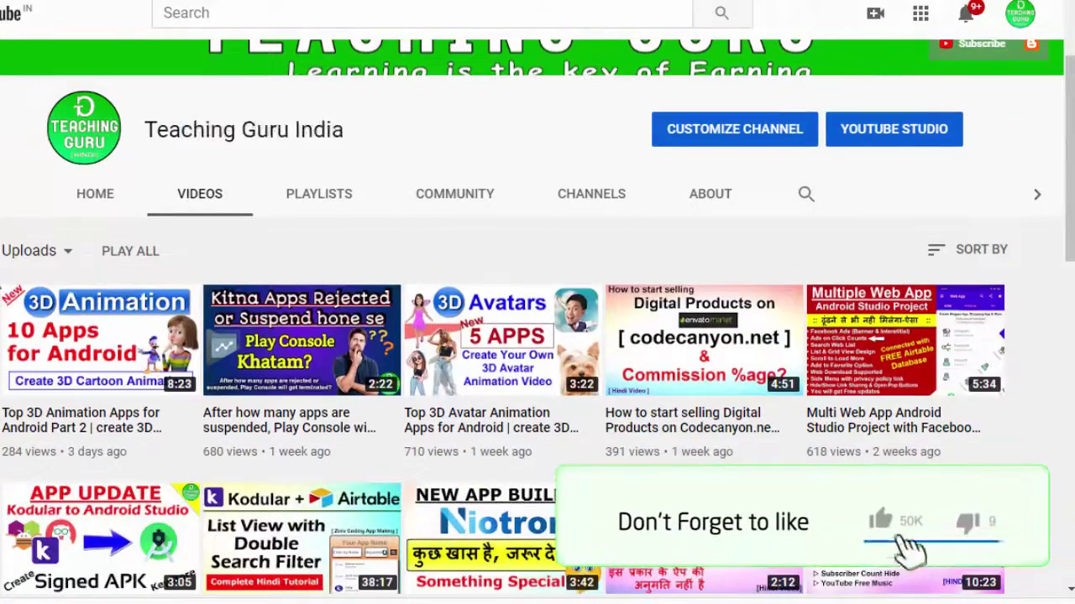
scroll(537, 336, "down", 3)
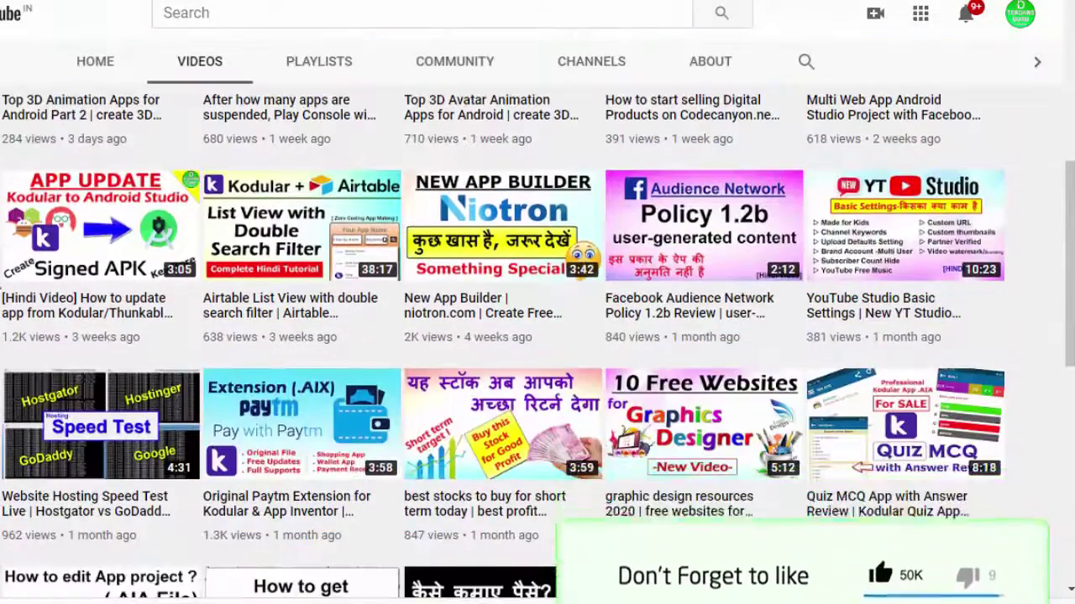
scroll(537, 336, "down", 5)
scroll(537, 336, "down", 2)
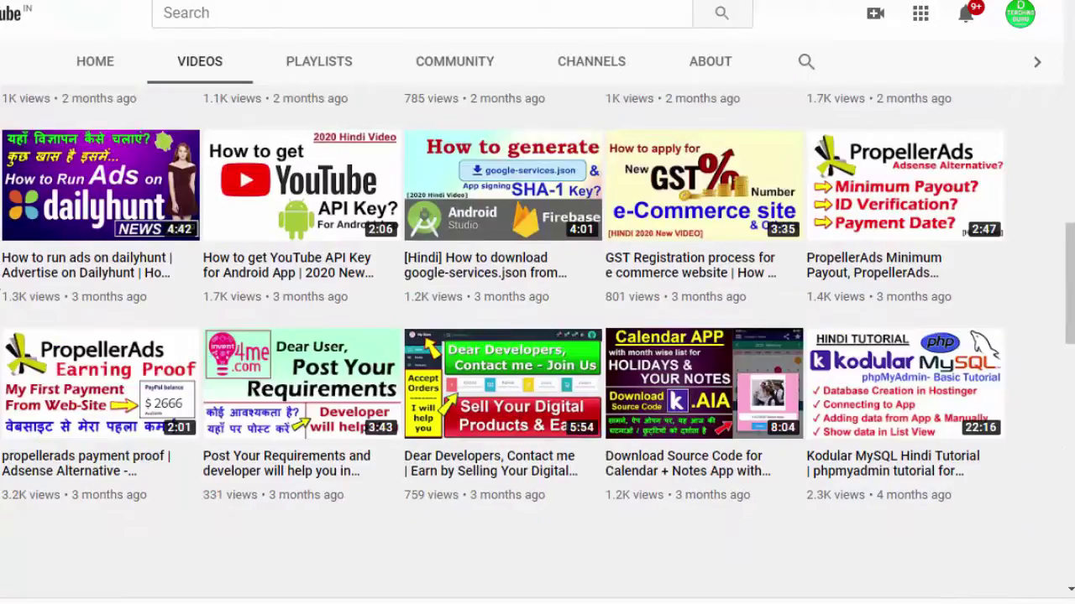
scroll(538, 336, "up", 1)
scroll(538, 336, "up", 12)
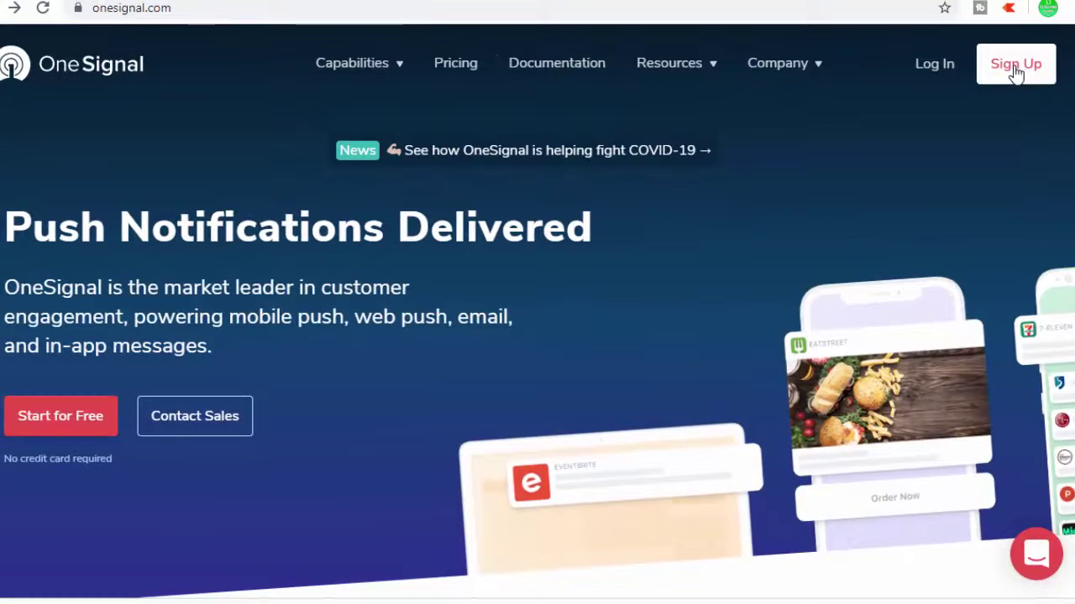
Step: Log in to OneSignal and create app 'quiz gk' on the Google Android (FCM) platform
left_click(938, 72)
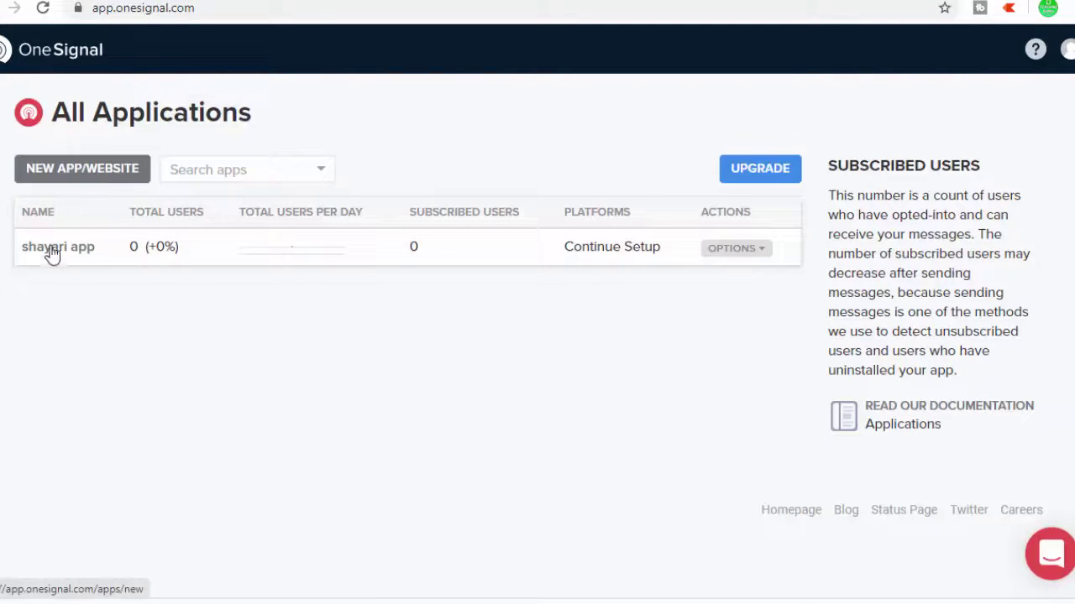
left_click(96, 170)
type("quiz gk")
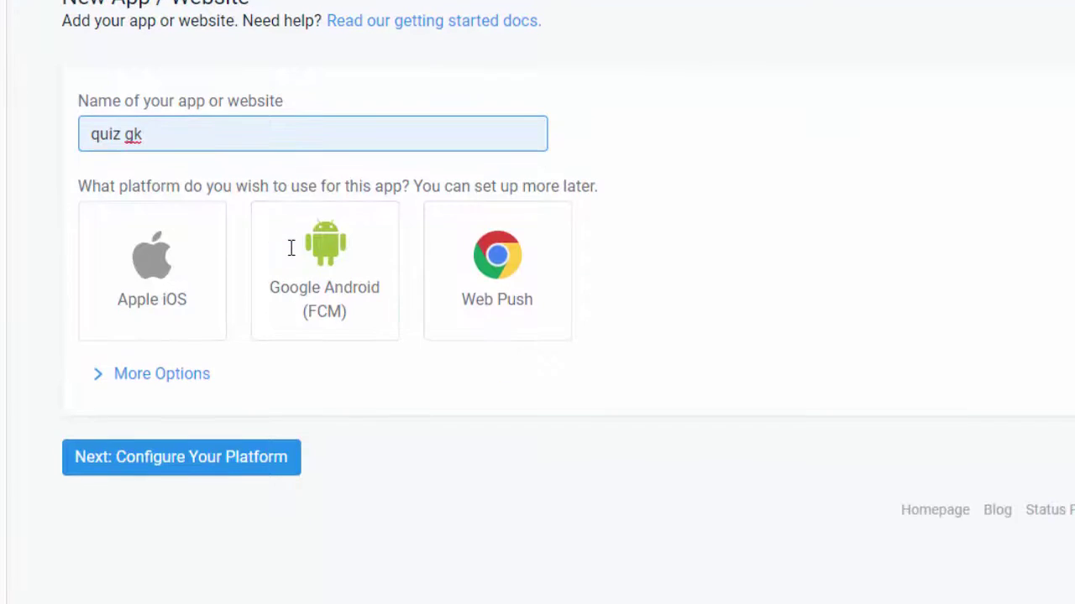
left_click(333, 275)
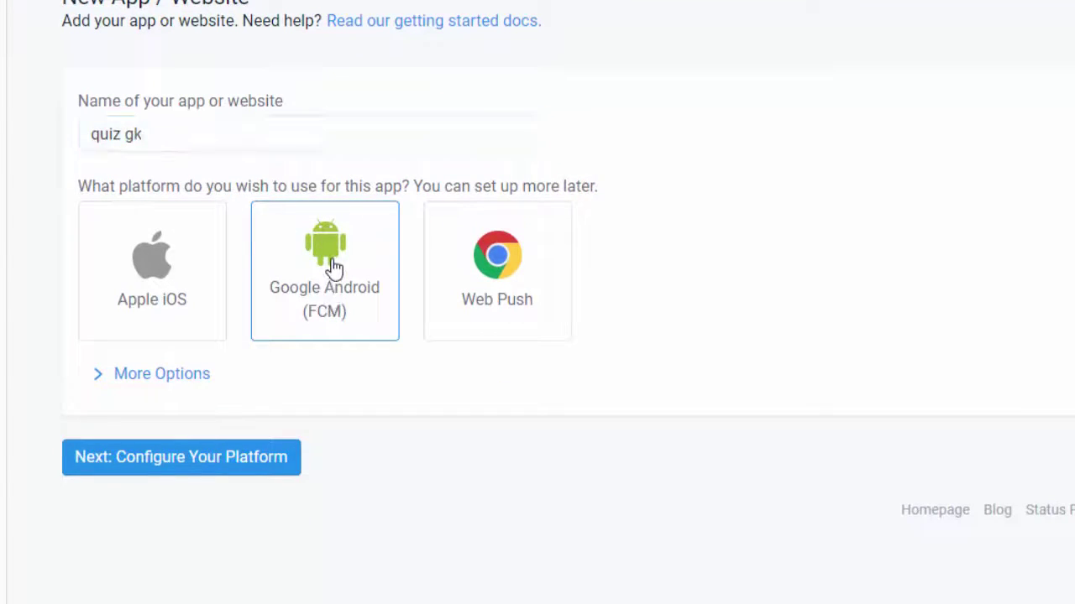
left_click(184, 460)
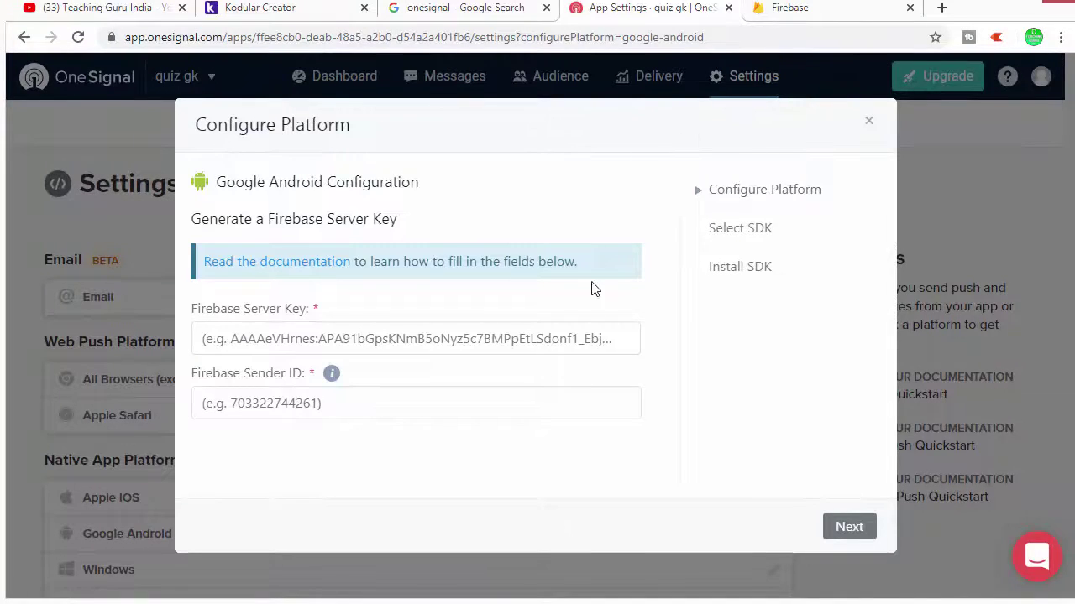
Step: Check the Firebase Server Key and Sender ID fields, then go to the Firebase tab
left_click_drag(280, 220, 398, 228)
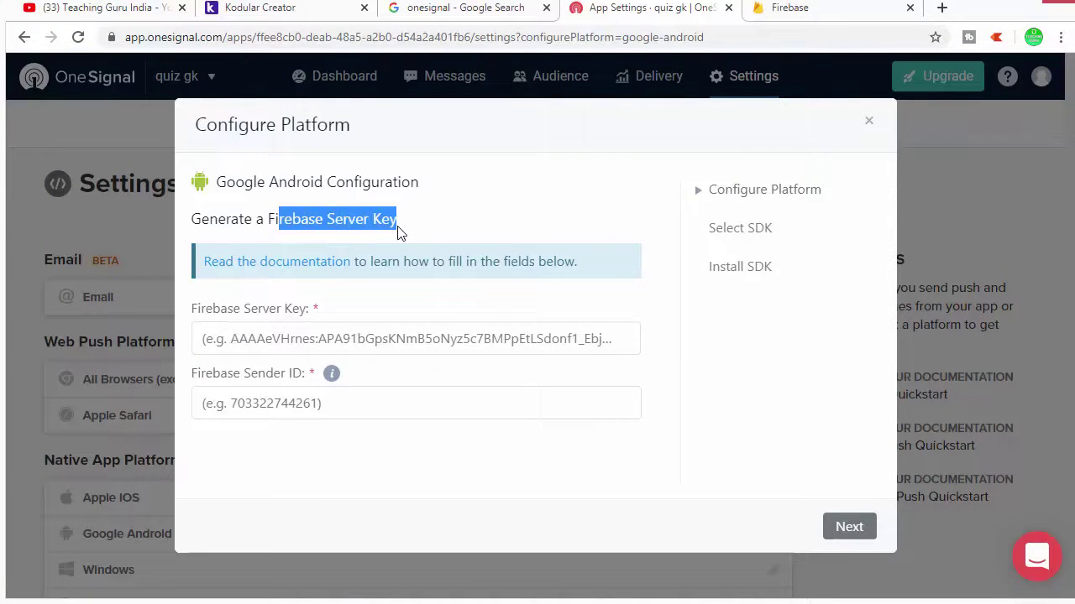
left_click(284, 336)
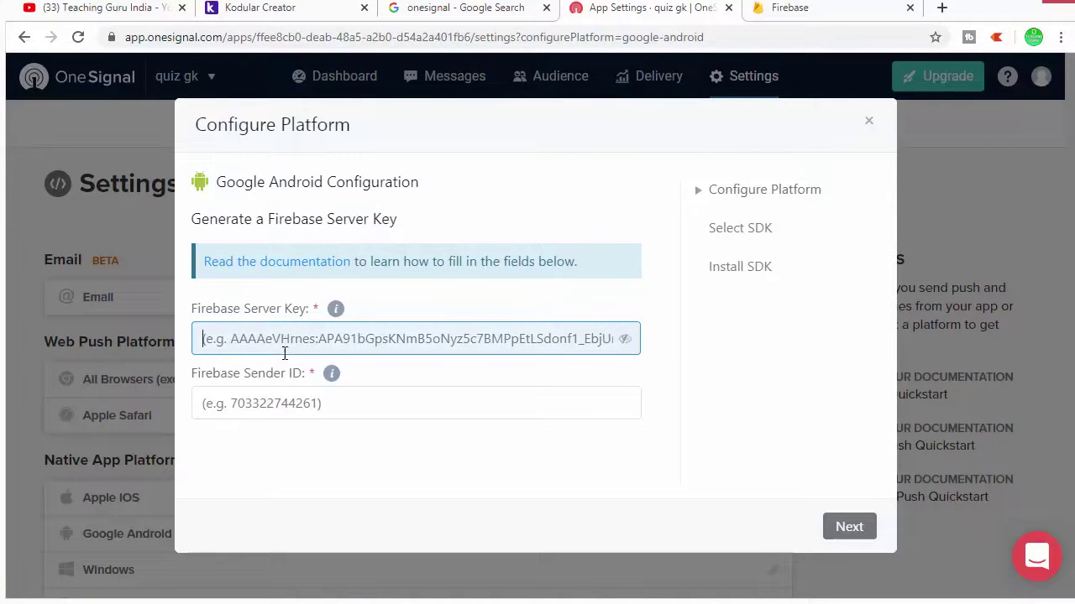
left_click(287, 400)
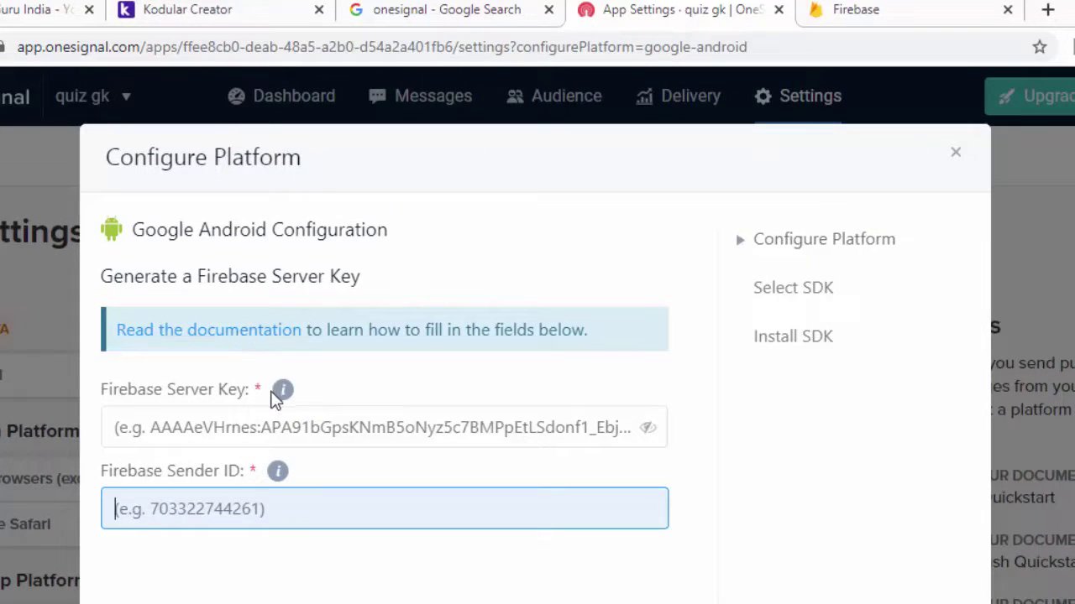
left_click(245, 416)
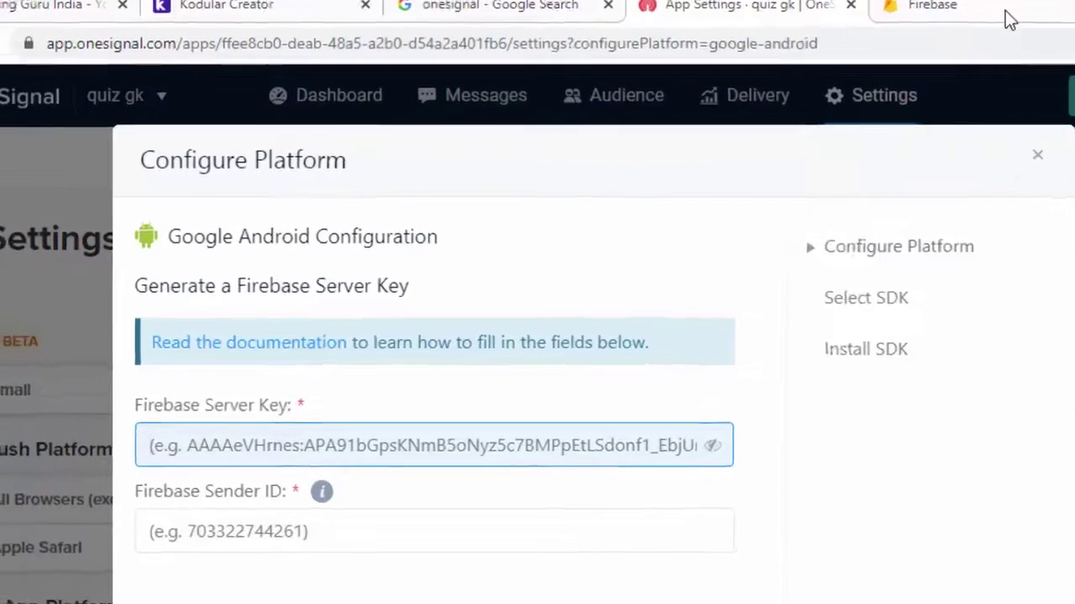
left_click(1005, 10)
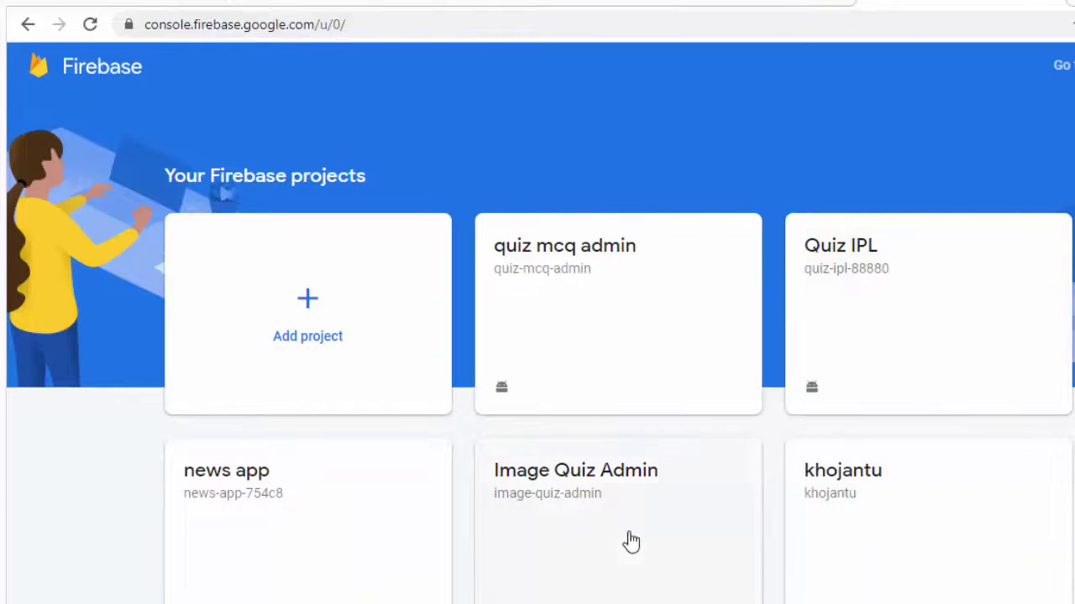
Step: Start a new Firebase project named 'quiz gk'
left_click(319, 298)
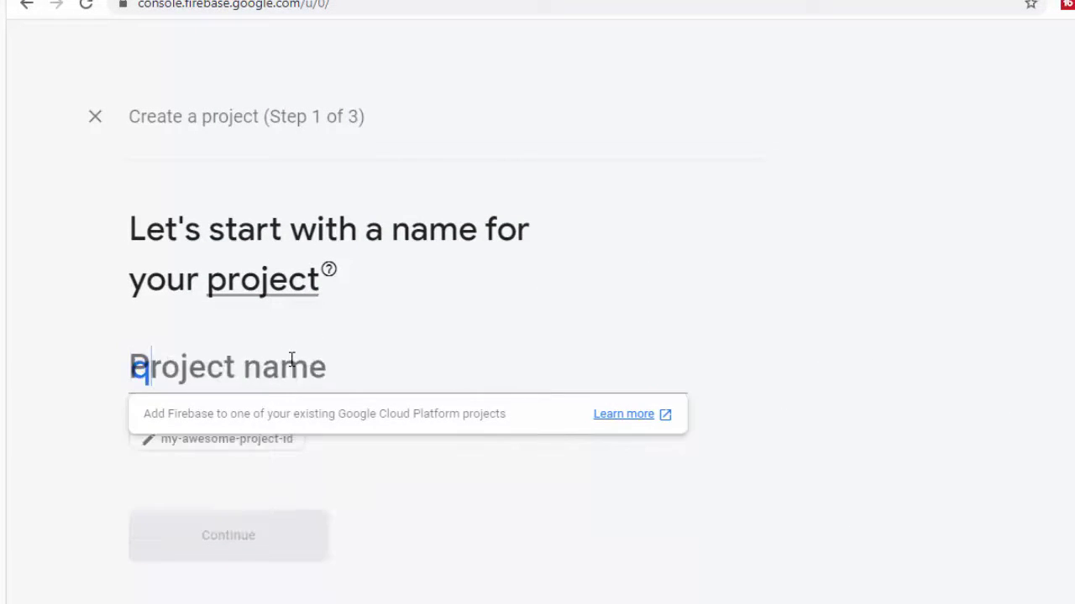
type("uiz gk")
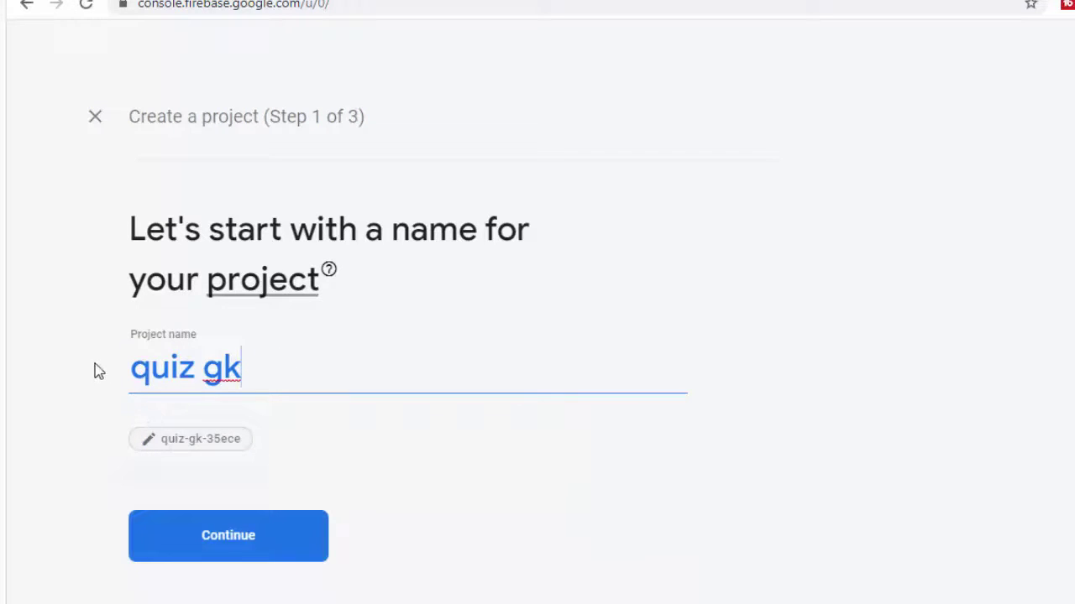
left_click(224, 551)
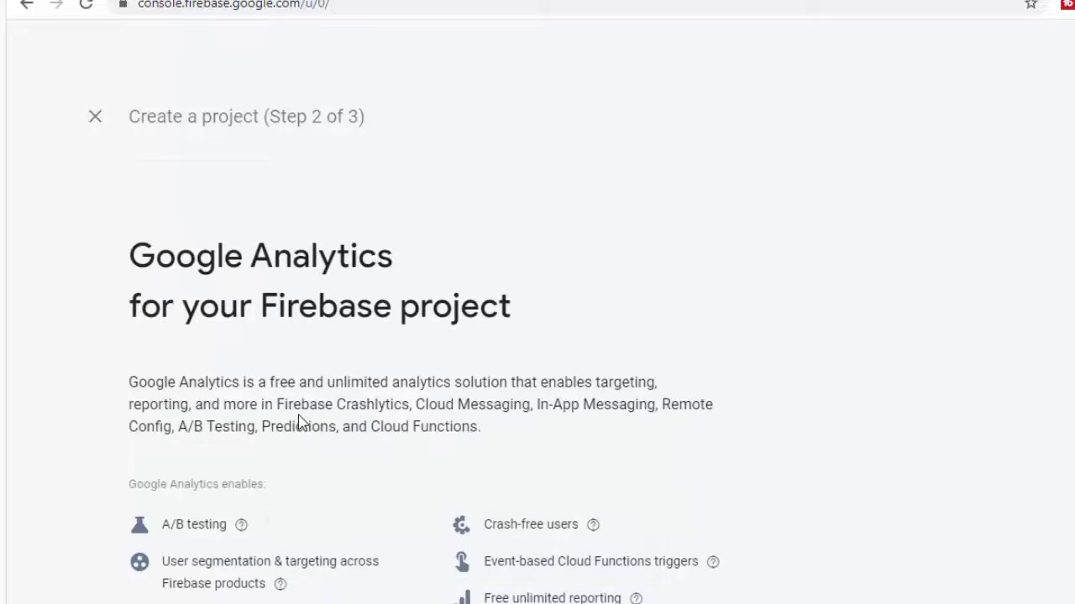
scroll(328, 348, "down", 3)
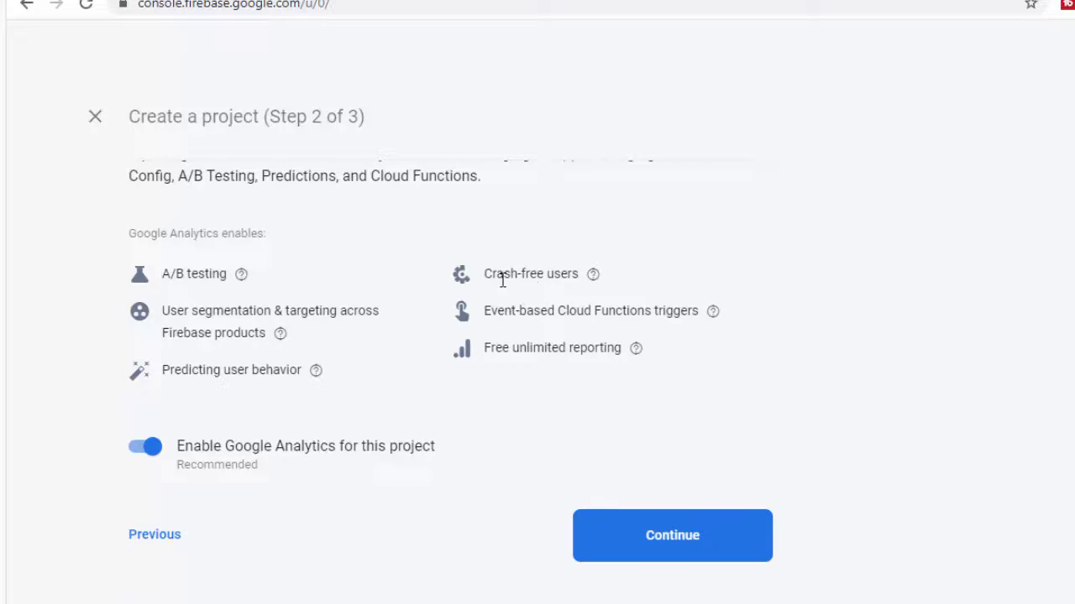
Step: Keep Google Analytics on with Default Account for Firebase, create the project and open it
left_click(651, 536)
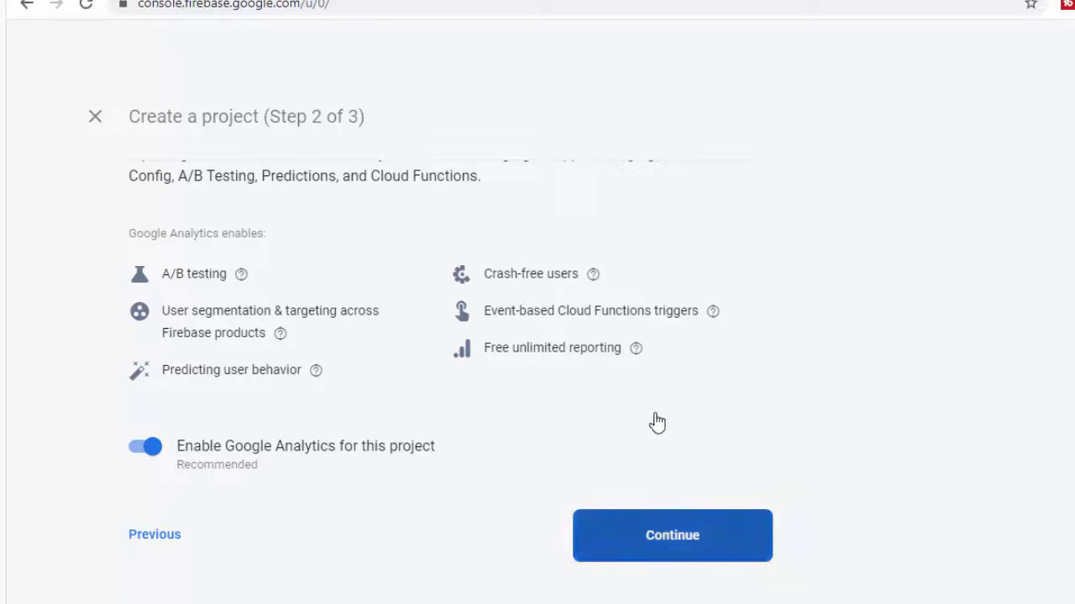
left_click(334, 384)
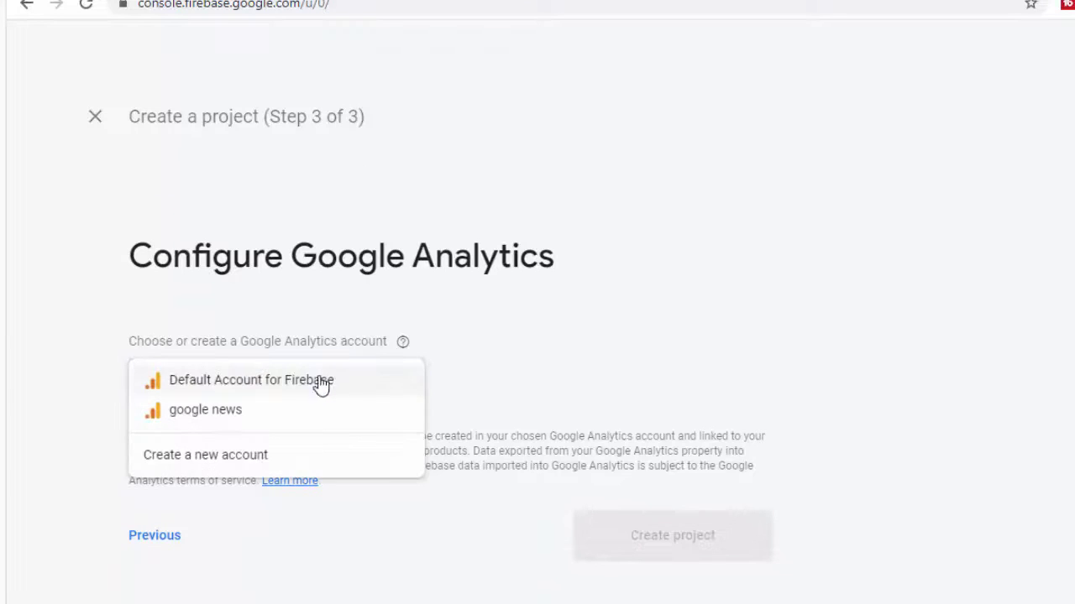
left_click(261, 384)
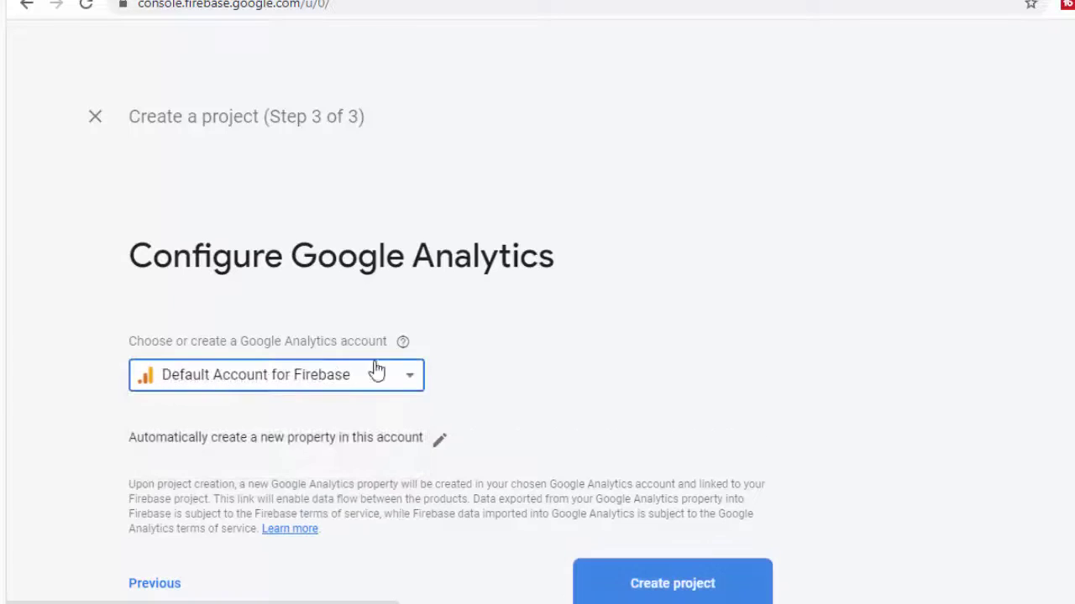
scroll(523, 315, "down", 1)
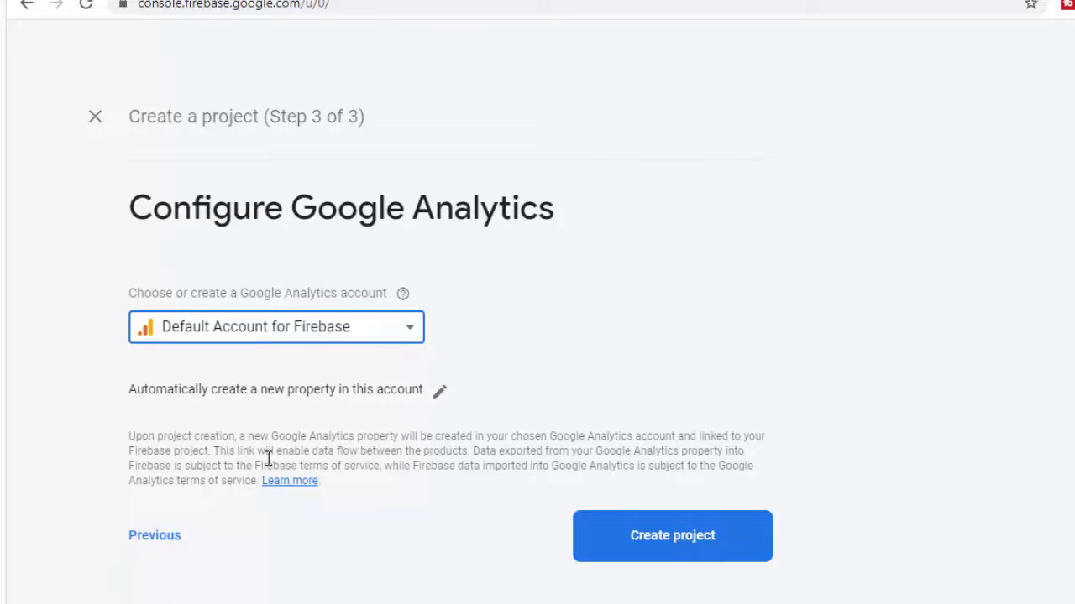
left_click(636, 537)
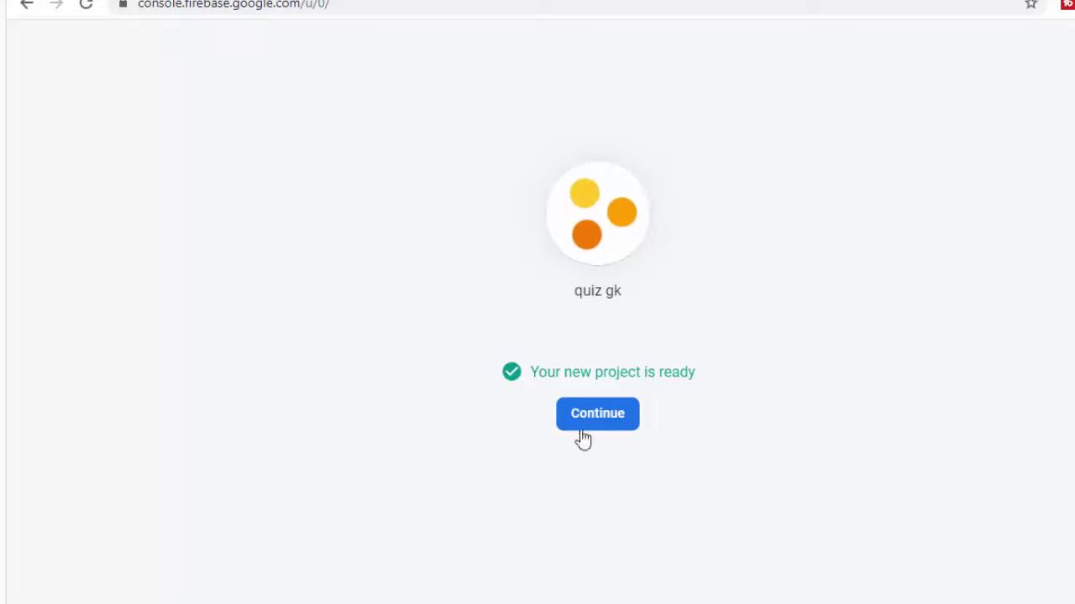
left_click(592, 416)
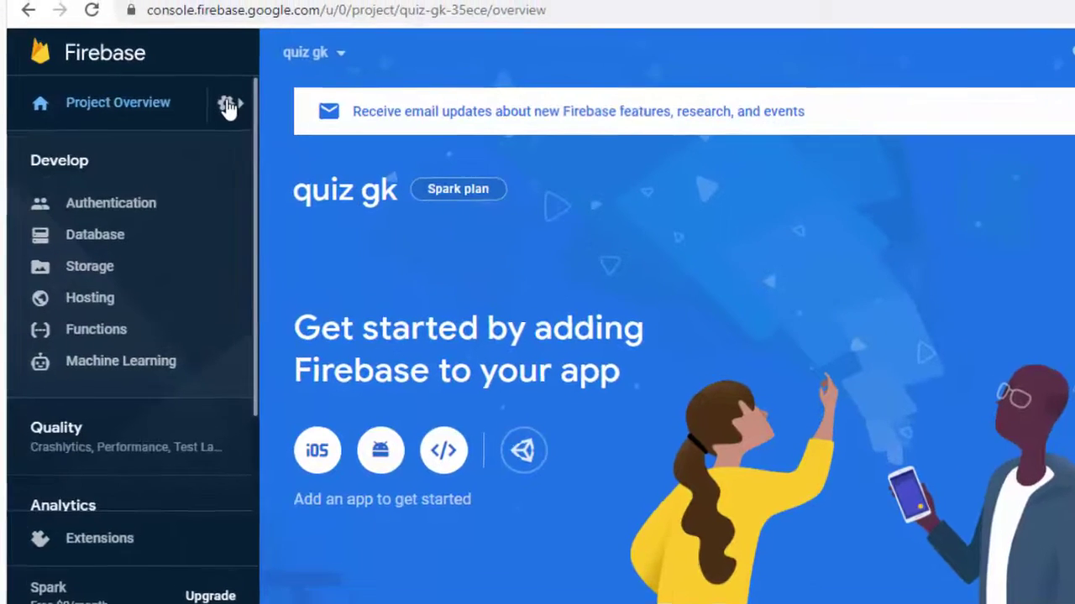
Step: Copy the server key from Firebase Cloud Messaging settings into OneSignal's Server Key field
left_click(215, 89)
left_click(344, 151)
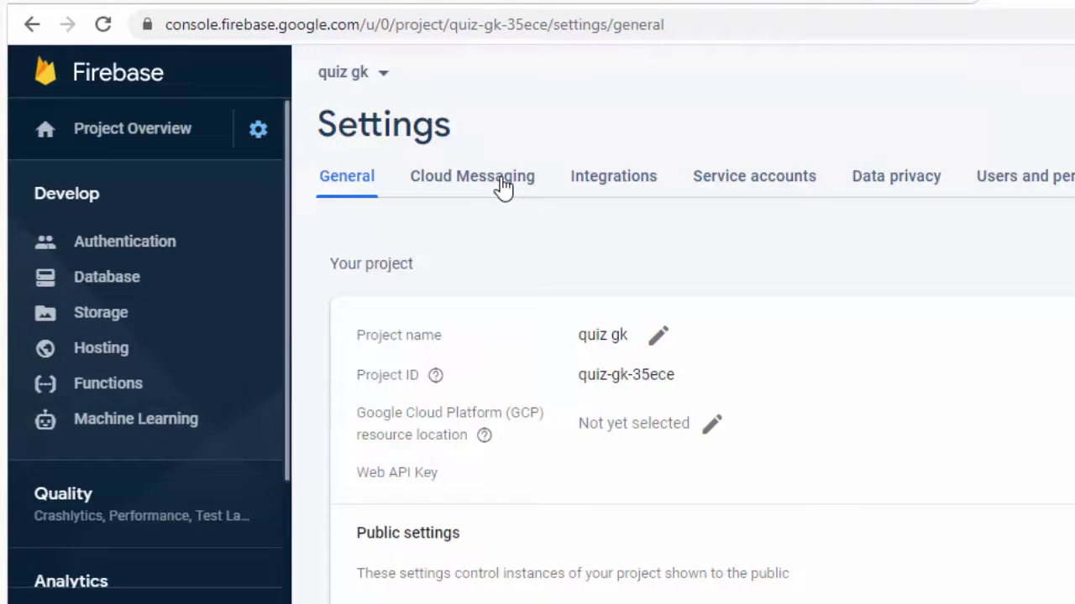
left_click(505, 191)
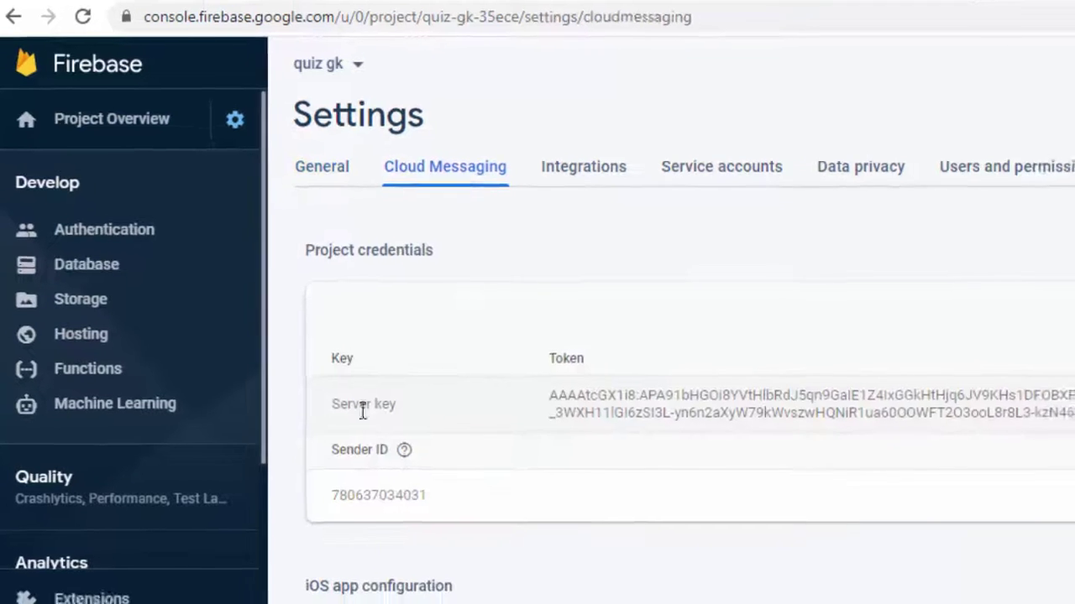
left_click(991, 326)
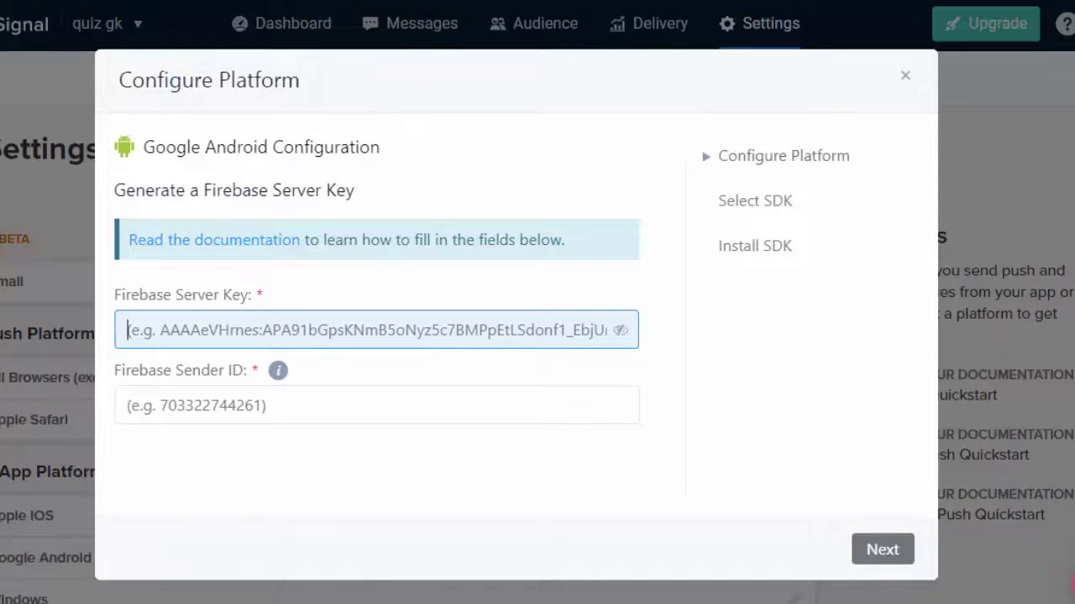
key("ctrl+v")
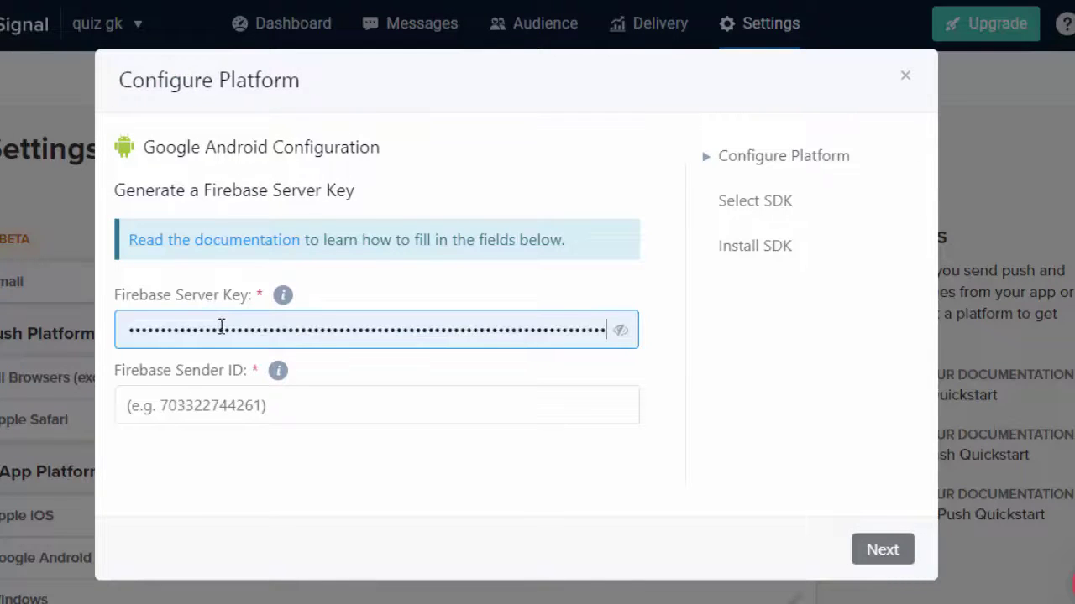
left_click(310, 466)
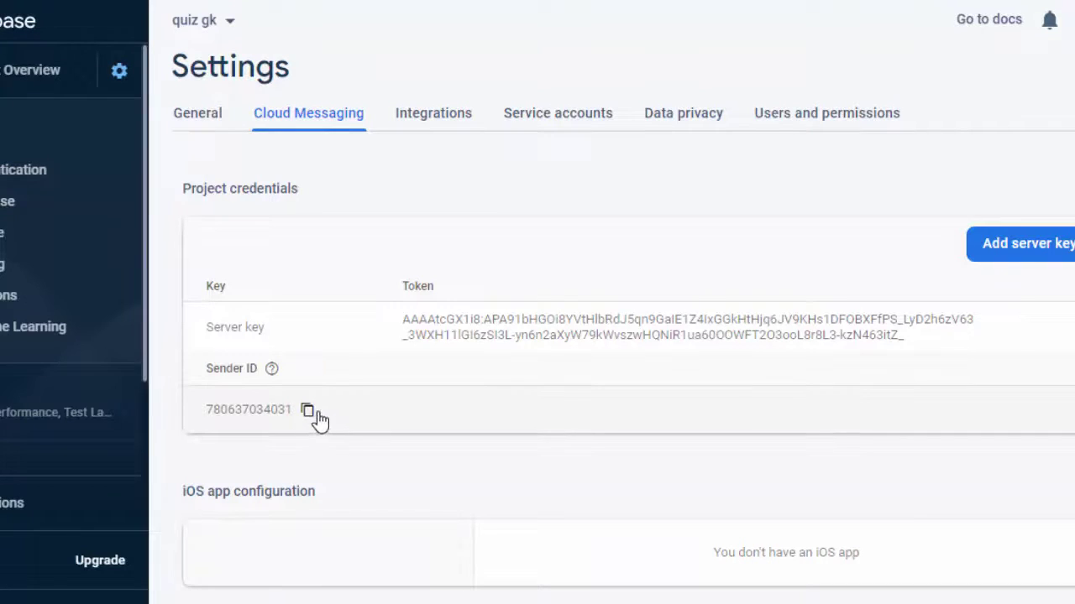
Step: Paste the Firebase Sender ID into OneSignal's Sender ID field and continue
left_click(319, 419)
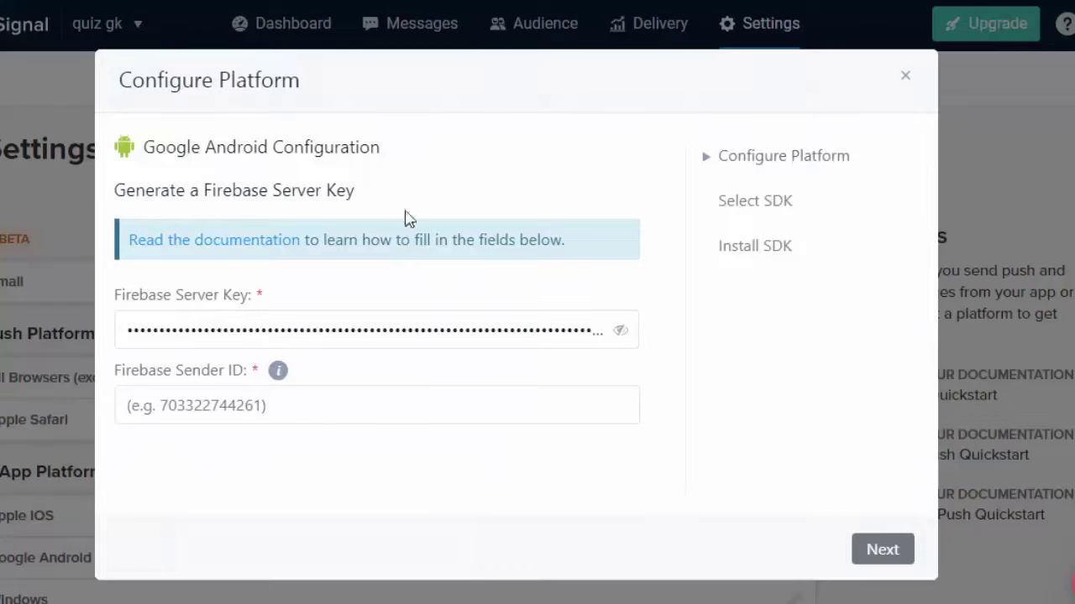
left_click(264, 403)
key("ctrl+v")
left_click(360, 496)
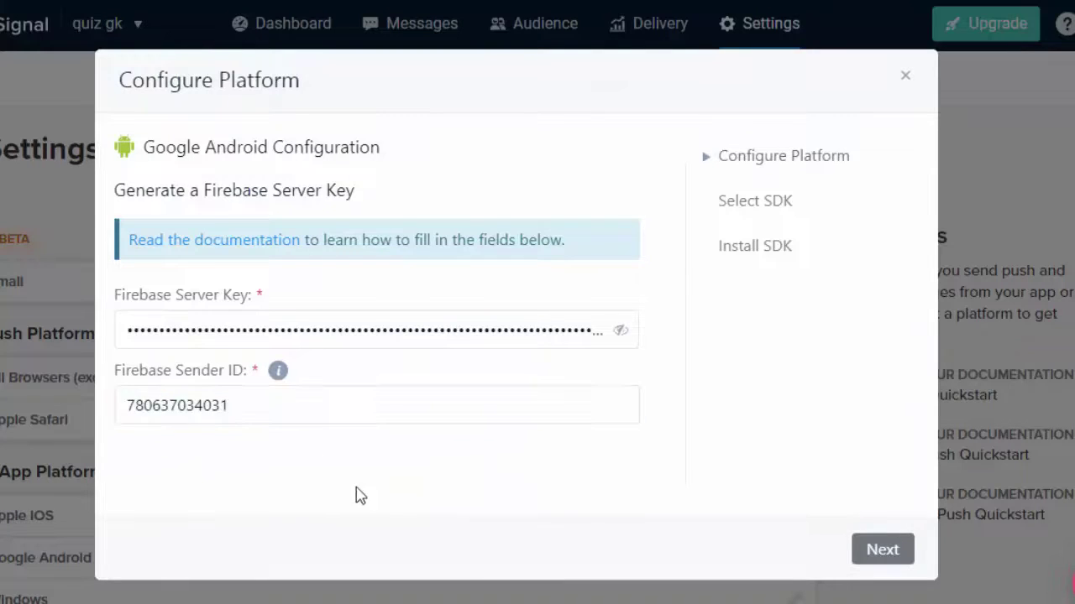
left_click(882, 554)
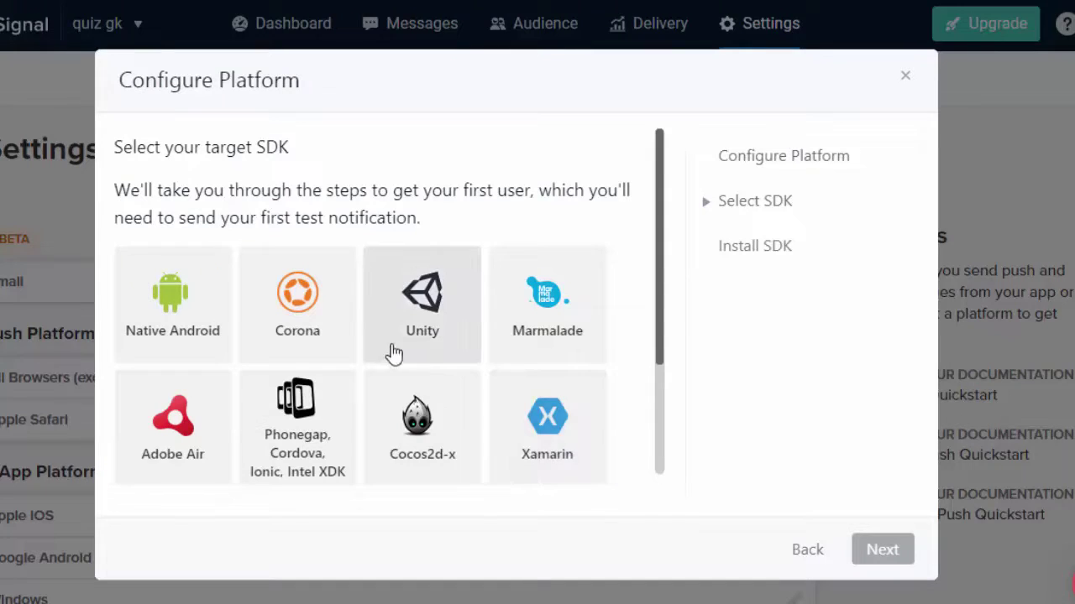
Step: Choose Server API as the target SDK
scroll(411, 340, "down", 1)
scroll(411, 340, "down", 2)
scroll(420, 332, "up", 3)
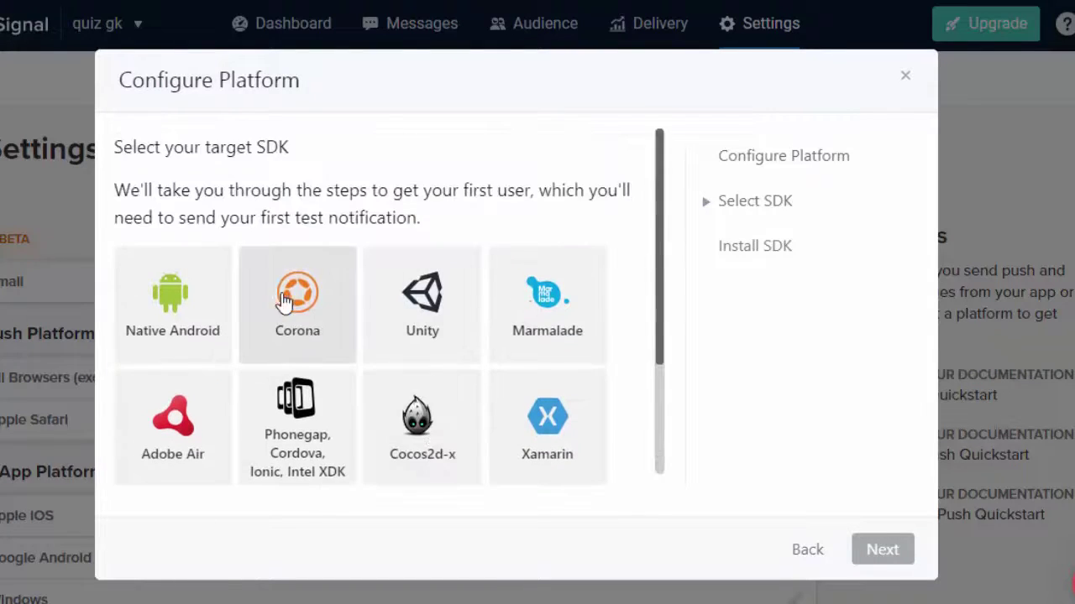
scroll(253, 297, "down", 3)
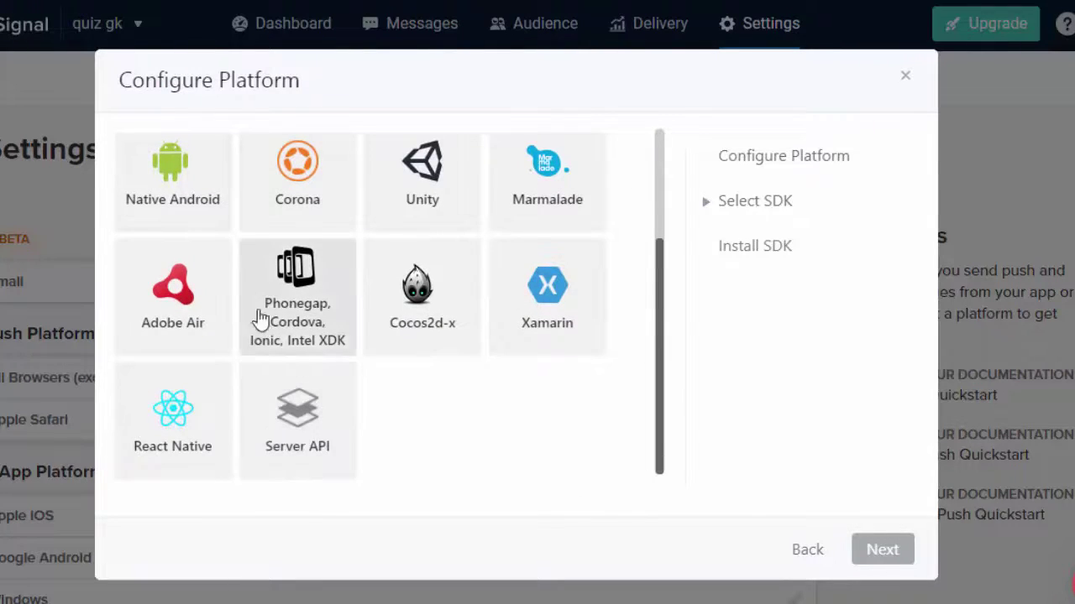
left_click(293, 411)
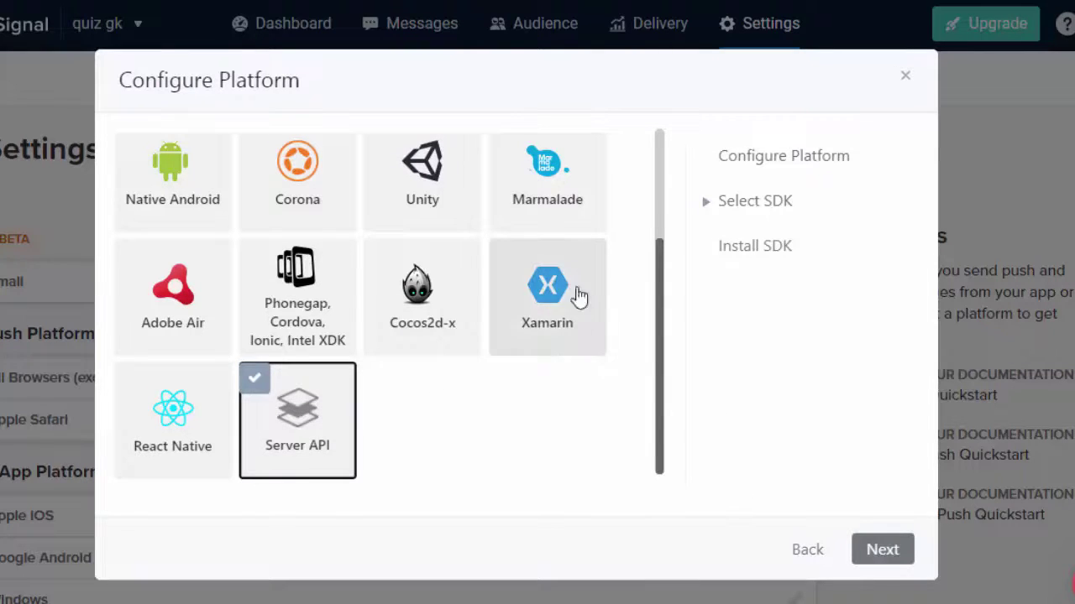
scroll(588, 395, "up", 3)
scroll(607, 400, "down", 3)
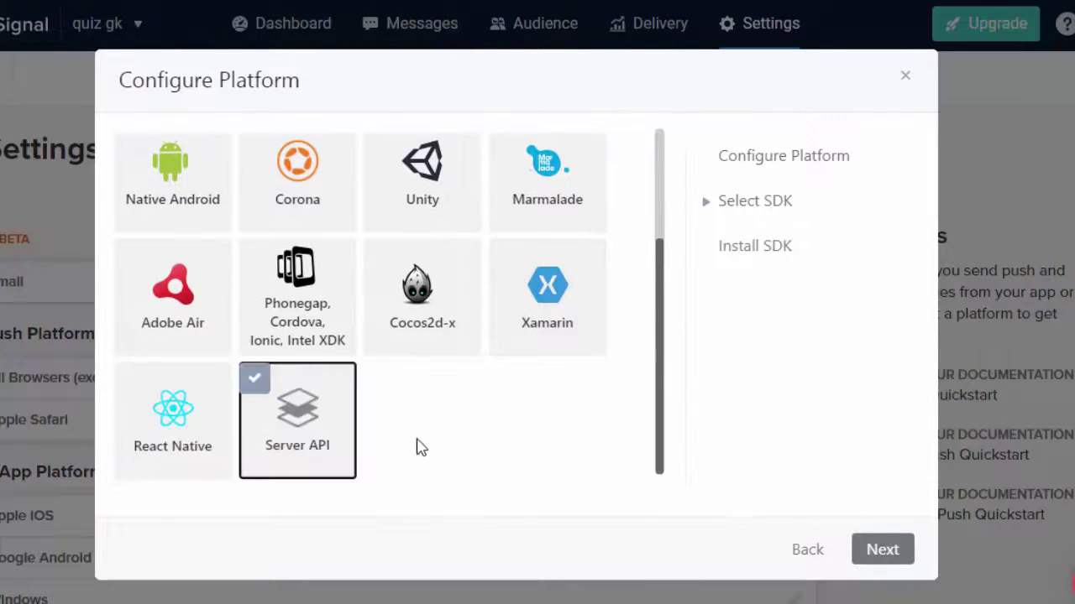
left_click(873, 556)
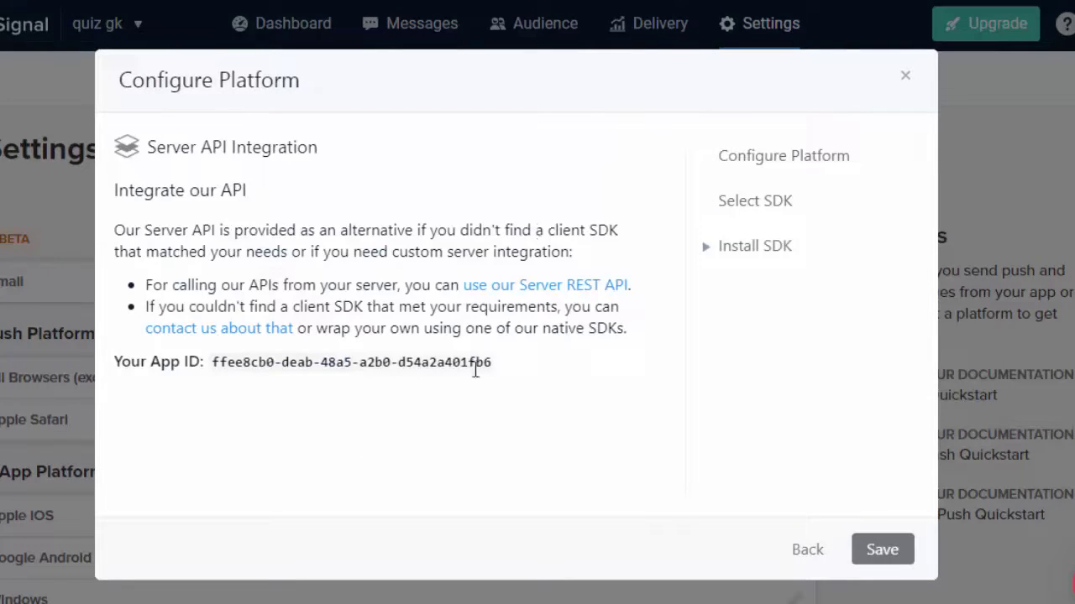
Step: Copy the displayed app ID and save the Android platform configuration
mouse_move(398, 362)
left_mouse_down()
mouse_move(212, 380)
mouse_move(221, 371)
left_mouse_up()
right_click(217, 370)
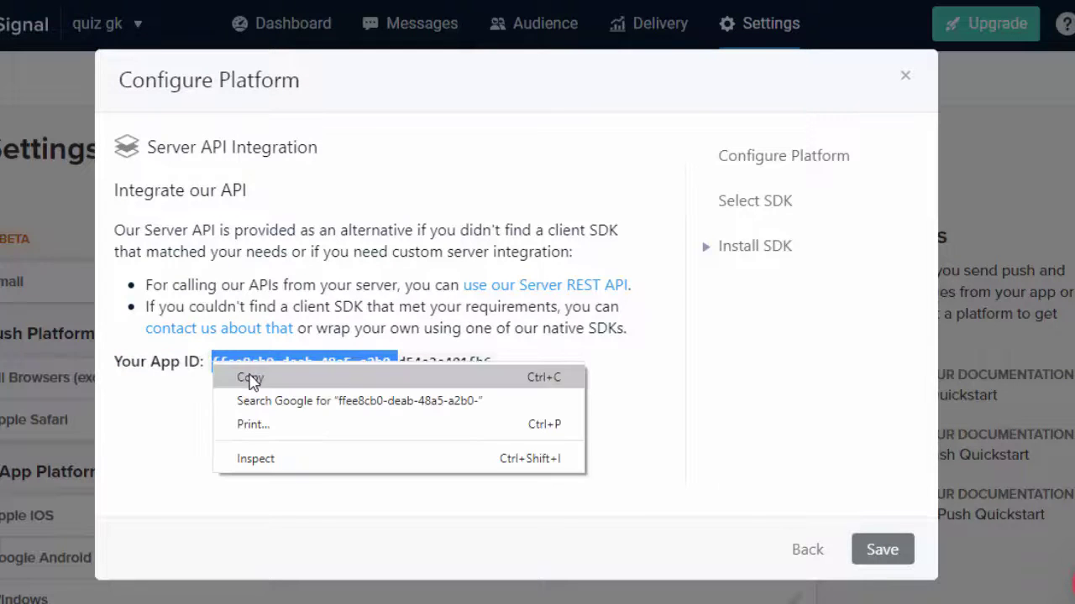
left_click(240, 377)
left_click(860, 554)
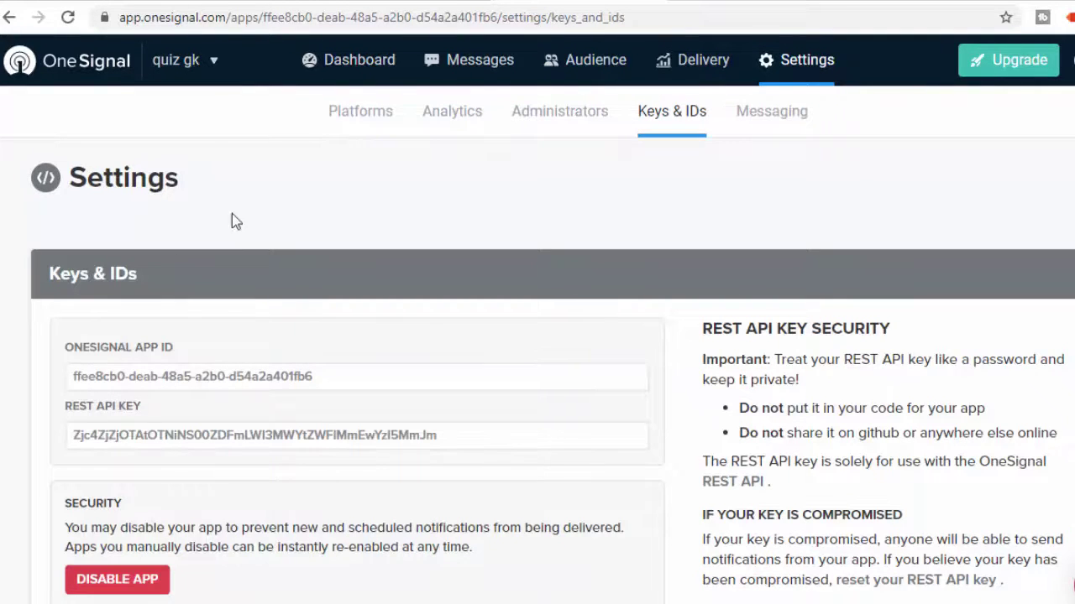
Step: Copy the OneSignal App ID from Keys & IDs and switch to Kodular Creator
left_click(133, 347)
left_click_drag(69, 345, 186, 362)
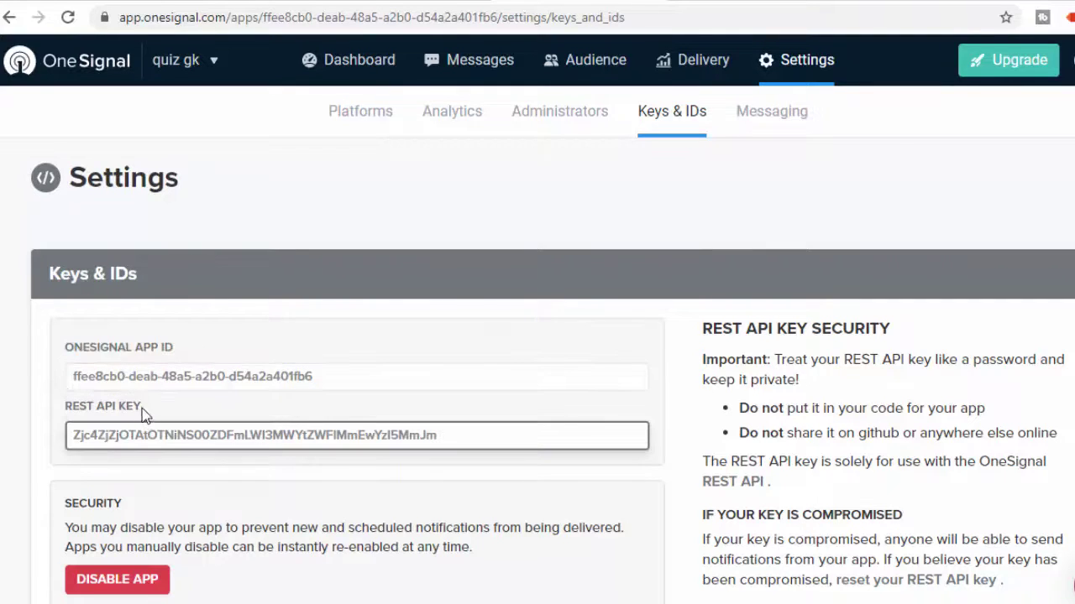
left_click_drag(144, 408, 99, 413)
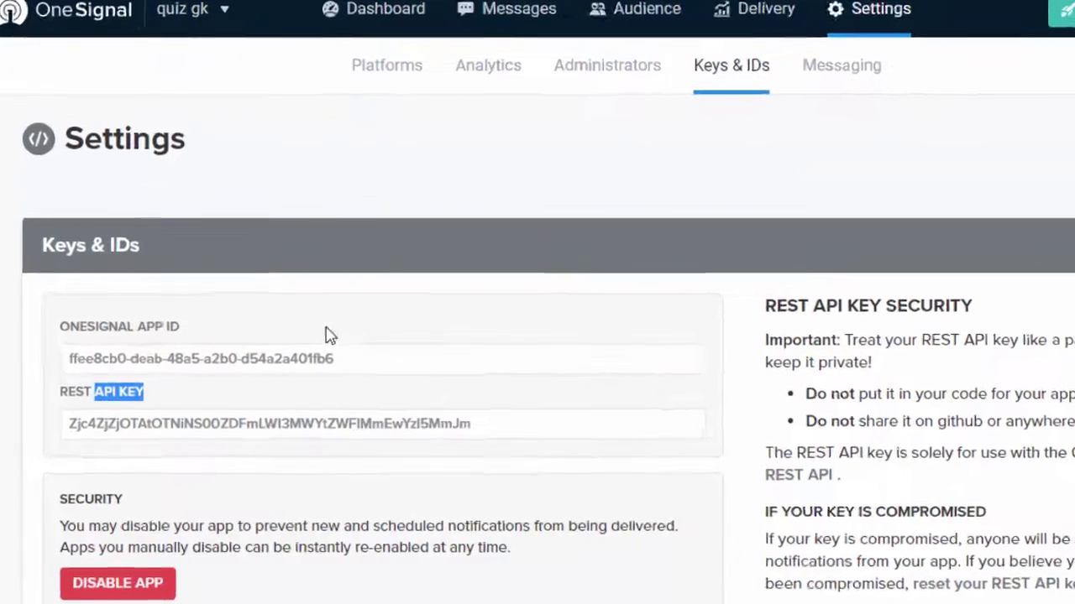
left_click(230, 352)
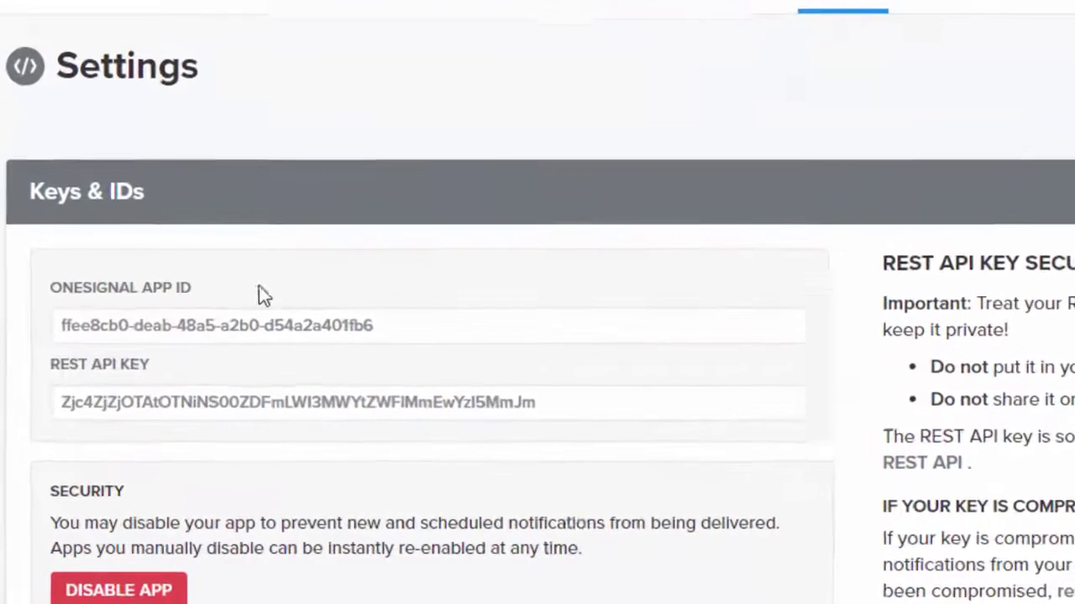
left_click(378, 324)
left_click_drag(88, 326, 49, 327)
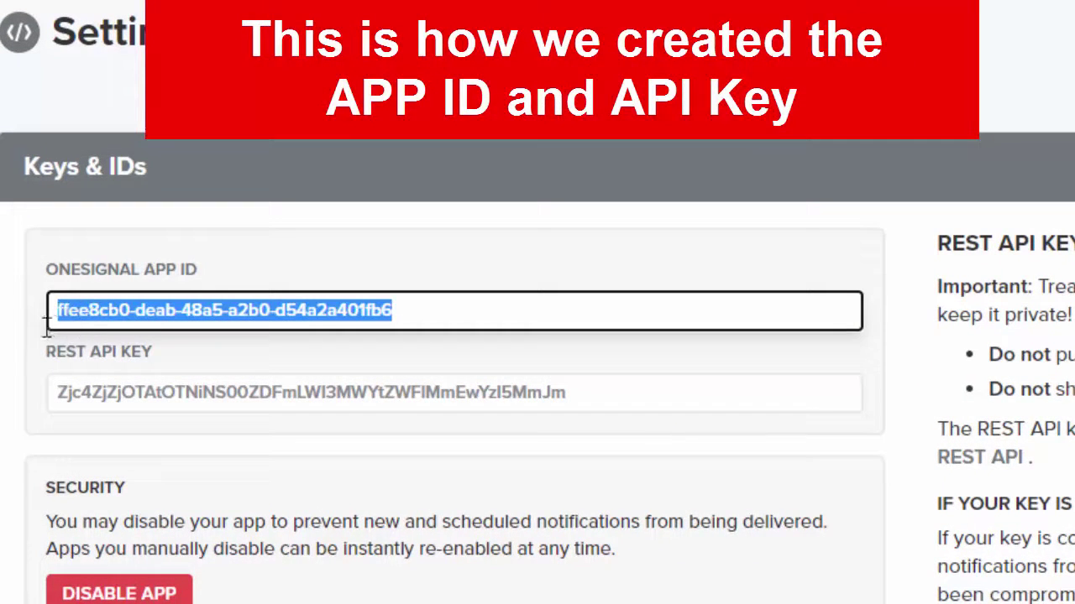
right_click(73, 317)
left_click(123, 340)
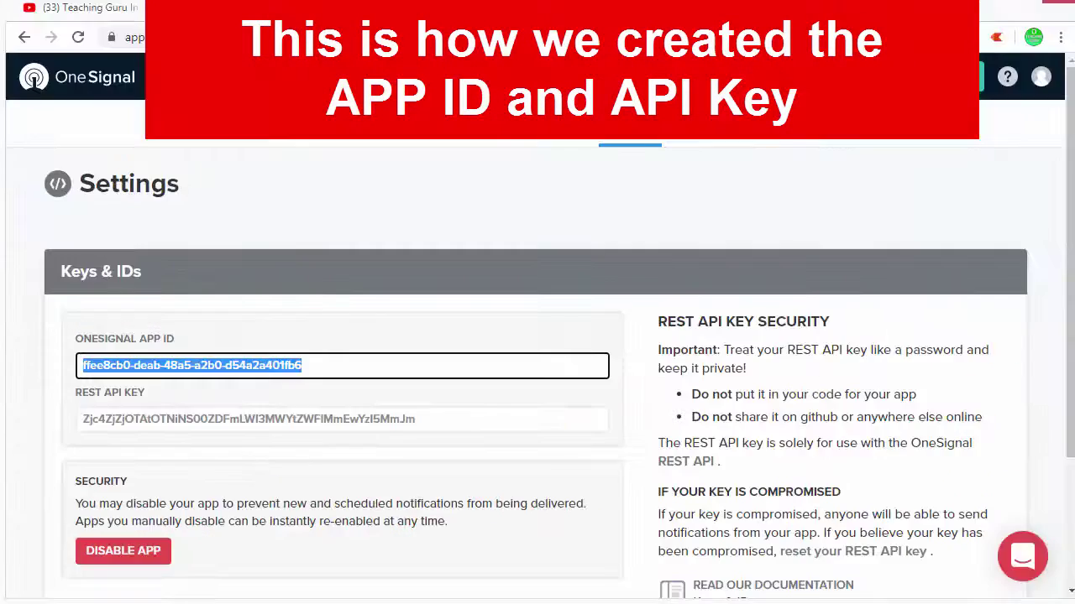
left_click(248, 10)
Step: Add Push Notifications from the Social palette and paste the copied ID into OneSignal App ID
mouse_move(13, 298)
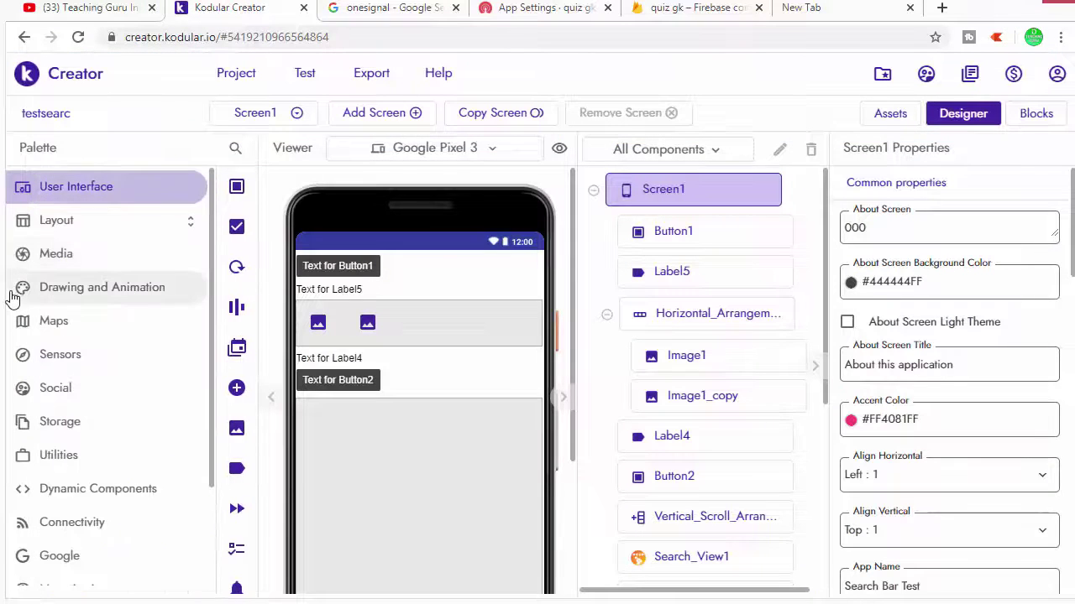
left_click(50, 388)
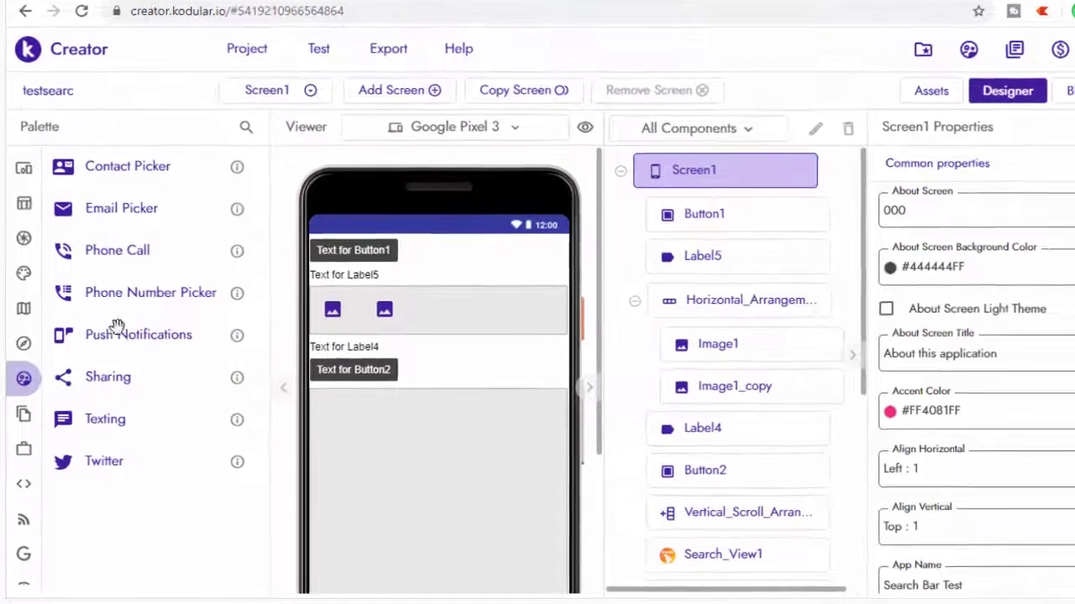
left_click(246, 325)
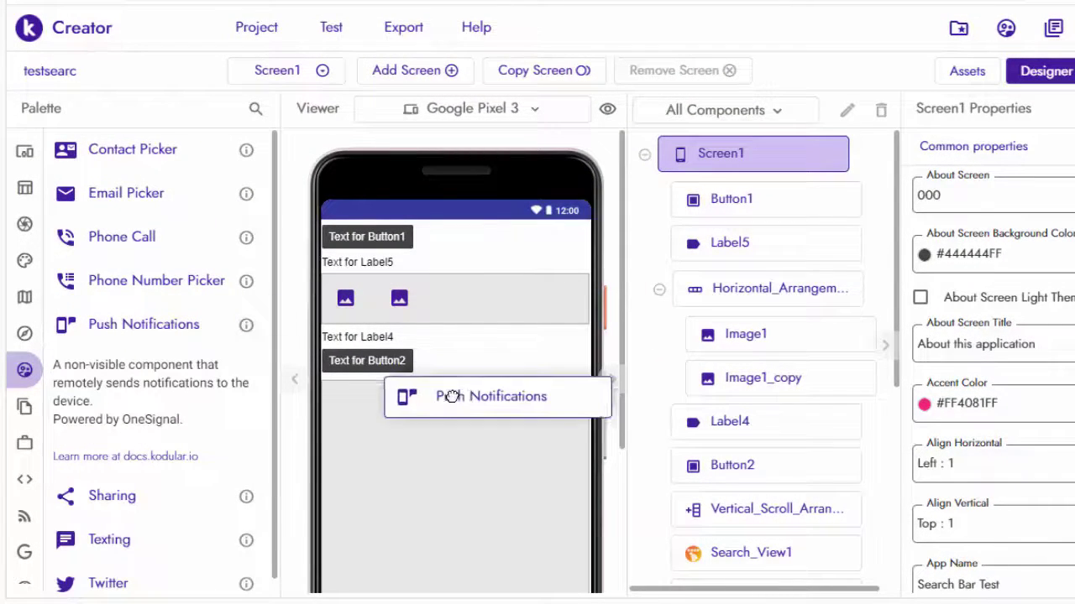
left_click_drag(154, 325, 451, 395)
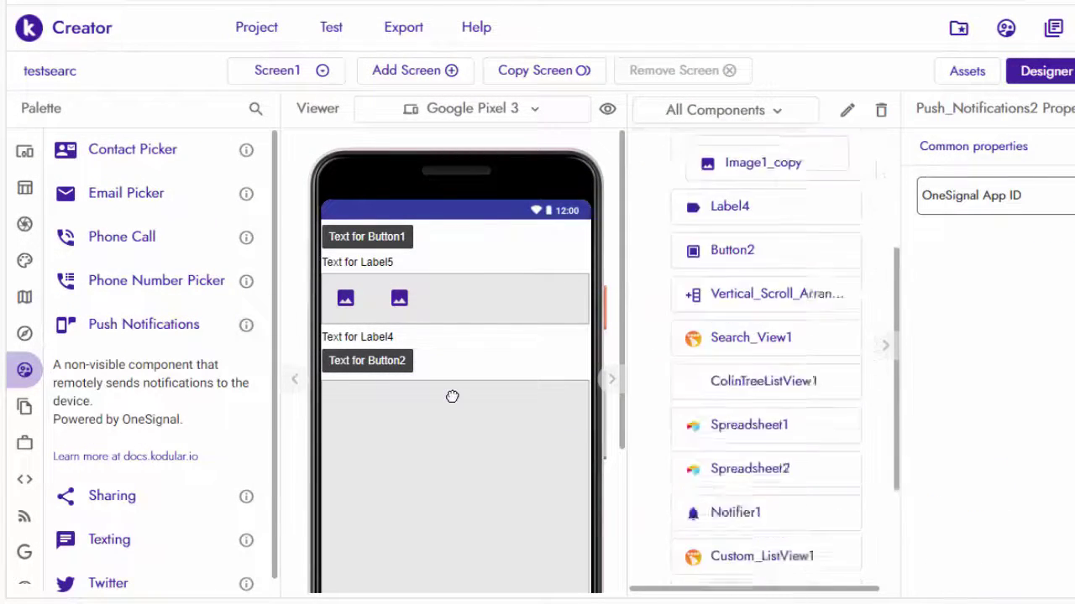
left_click(1017, 204)
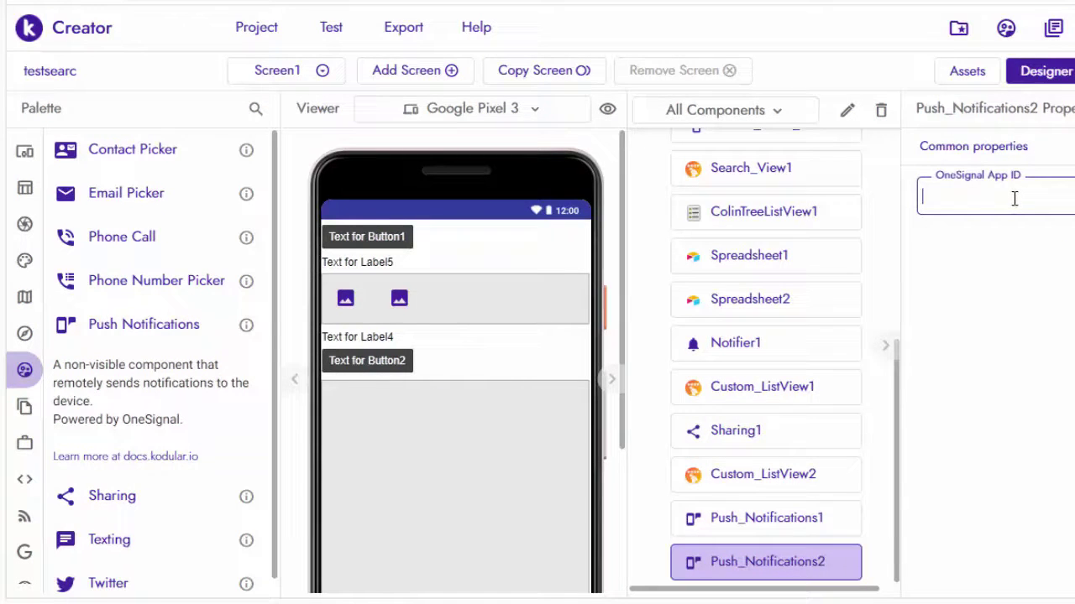
key("ctrl+v")
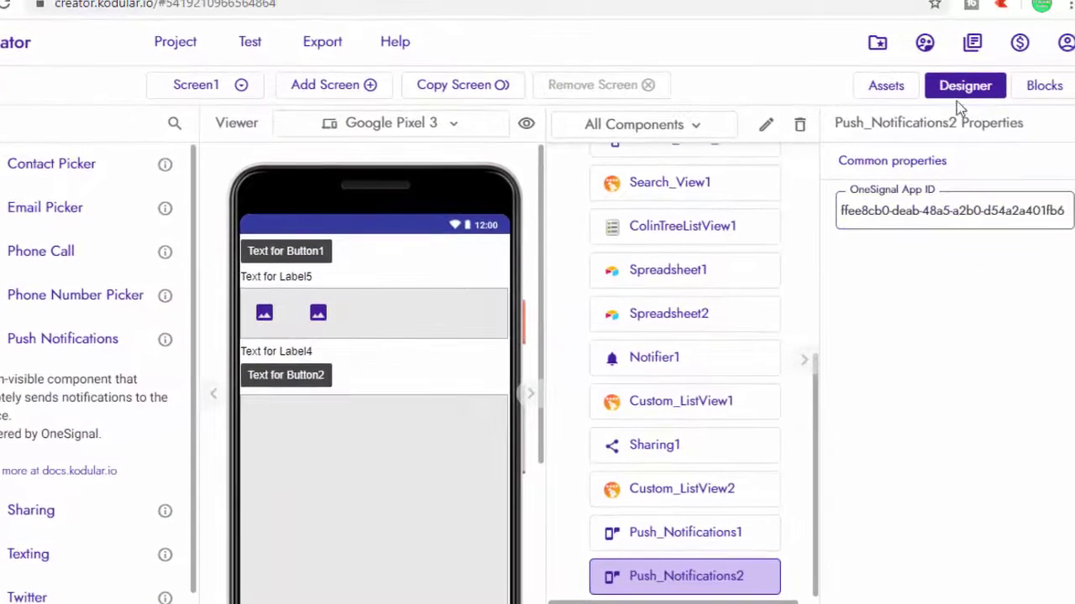
Step: Place a Screen1.Initialize event block in the Blocks workspace
left_click(1043, 88)
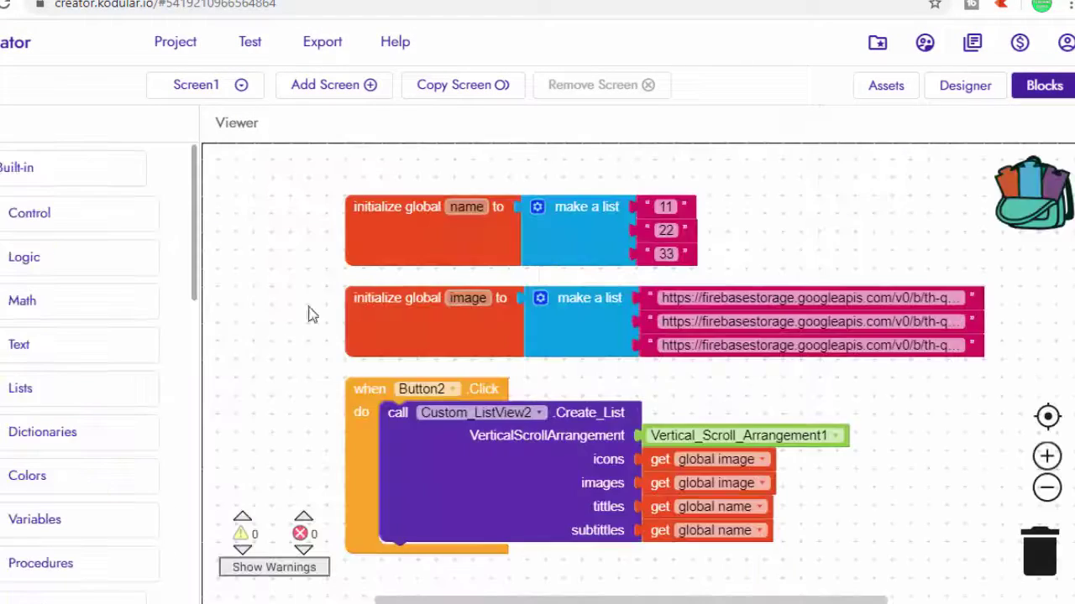
scroll(76, 395, "up", 2)
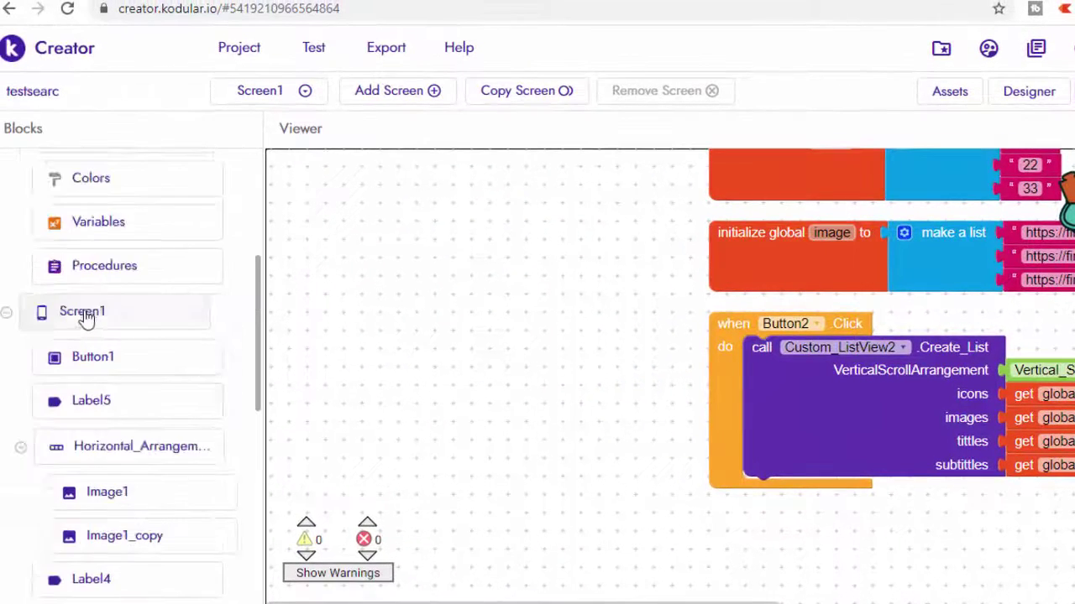
left_click(82, 311)
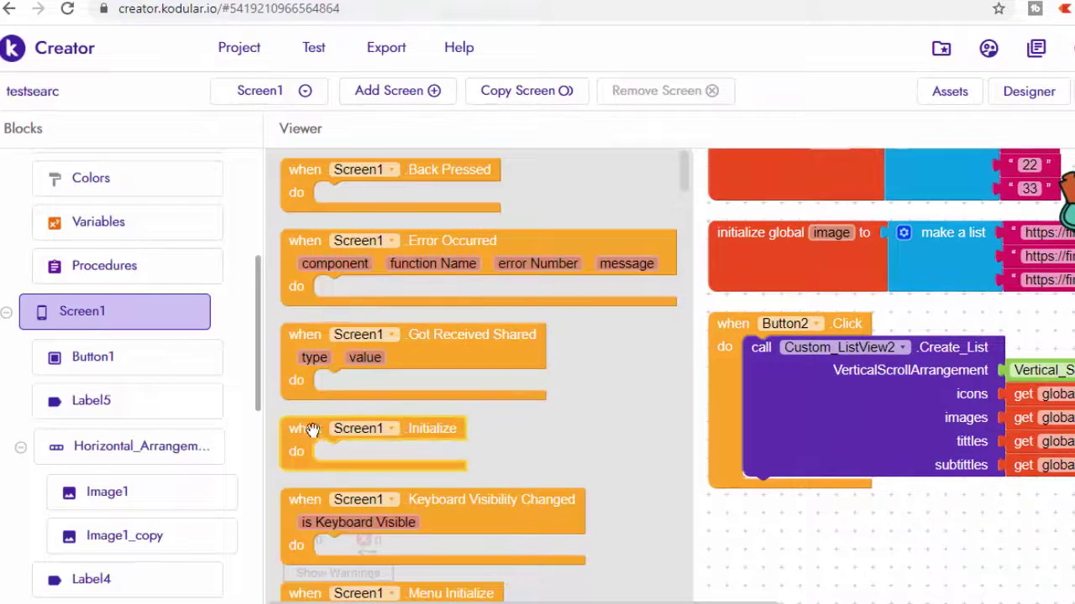
left_click_drag(312, 426, 369, 269)
Step: Put Push_Notifications1's Set Subscription to true inside Screen1.Initialize
scroll(163, 408, "down", 4)
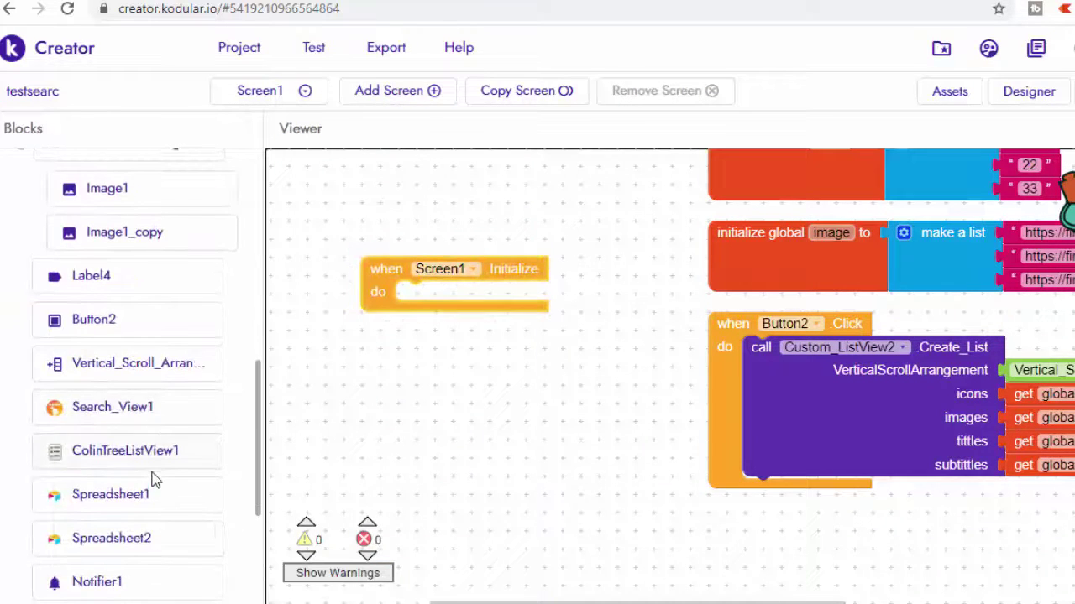
scroll(154, 401, "down", 3)
left_click(82, 497)
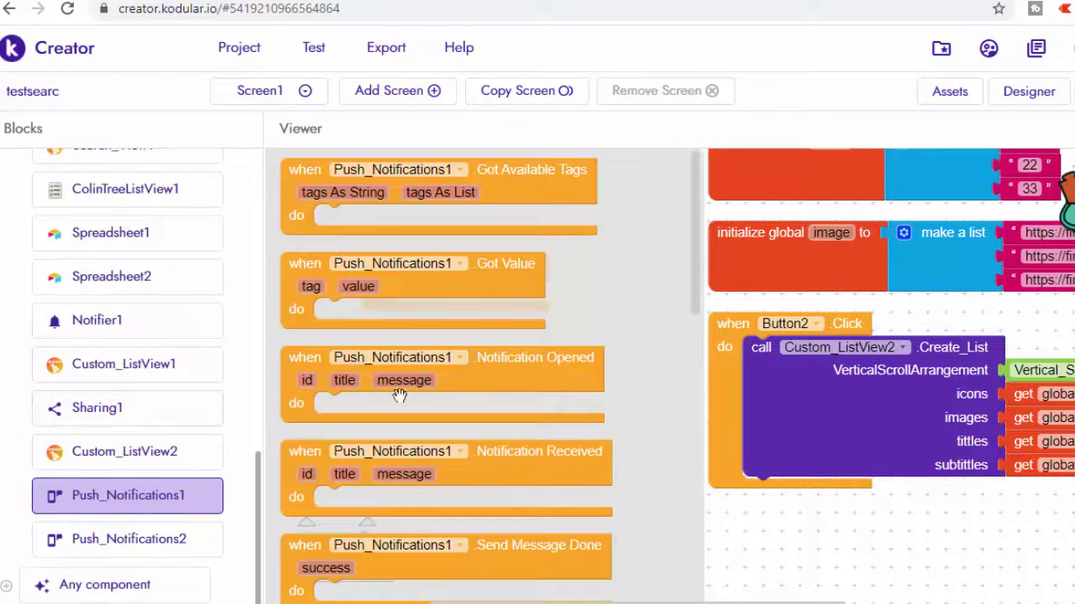
scroll(399, 396, "down", 10)
scroll(398, 402, "up", 3)
scroll(395, 398, "up", 5)
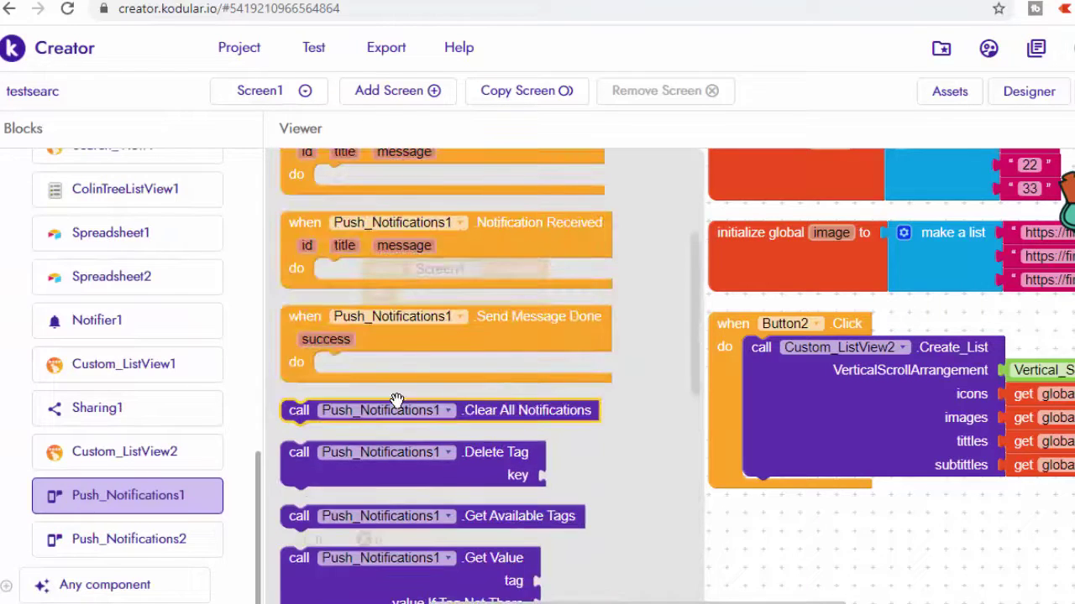
scroll(396, 398, "down", 5)
mouse_move(344, 551)
left_mouse_down()
mouse_move(481, 312)
mouse_move(443, 303)
left_mouse_up()
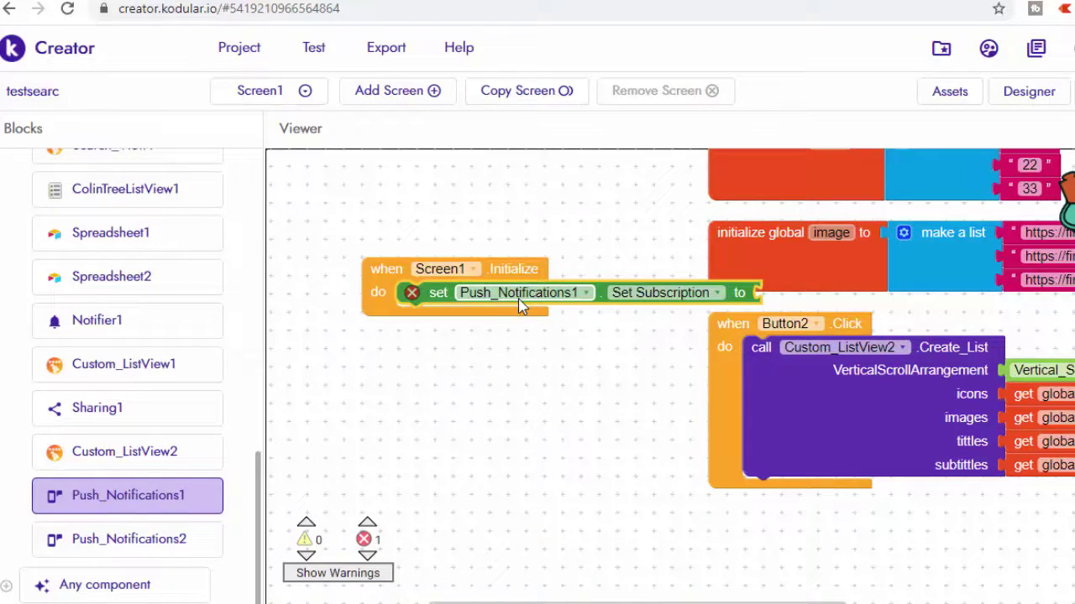
type("true")
key("Return")
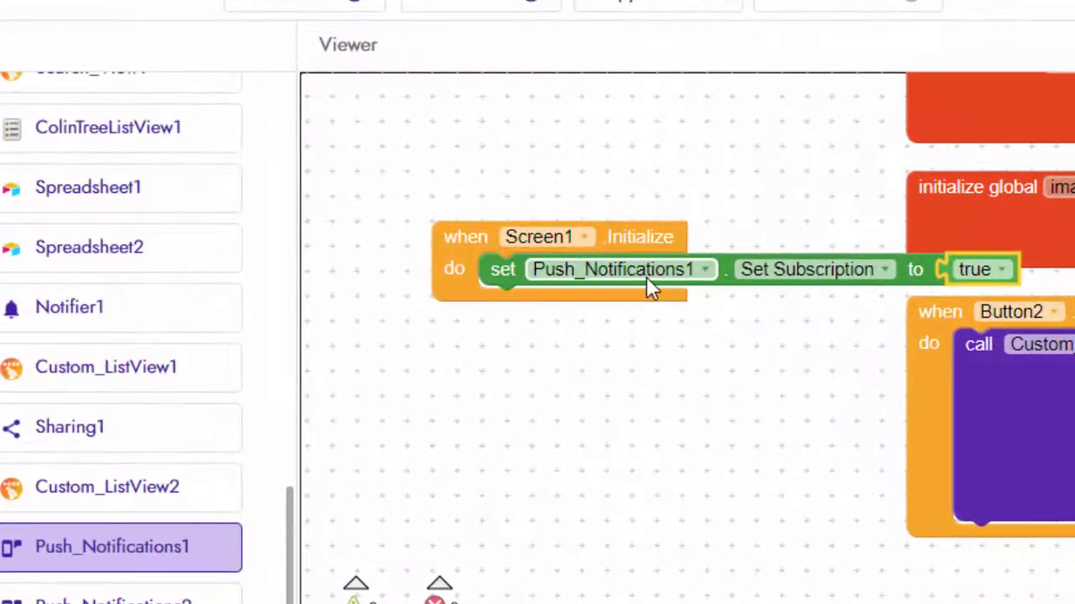
left_click_drag(686, 196, 616, 250)
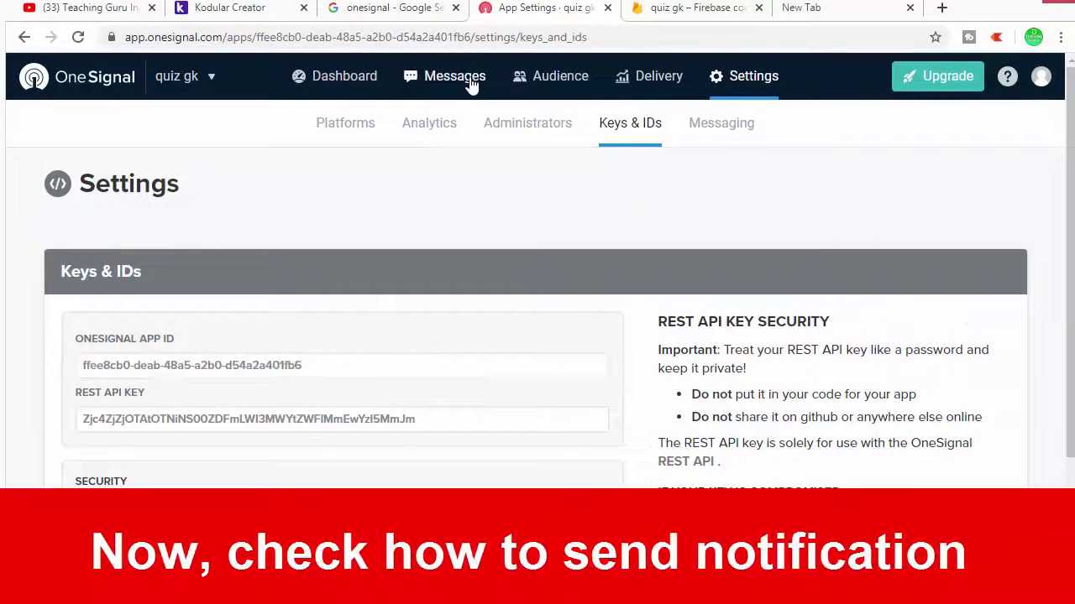
Step: Start a new push notification for the quiz gk app
left_click(471, 84)
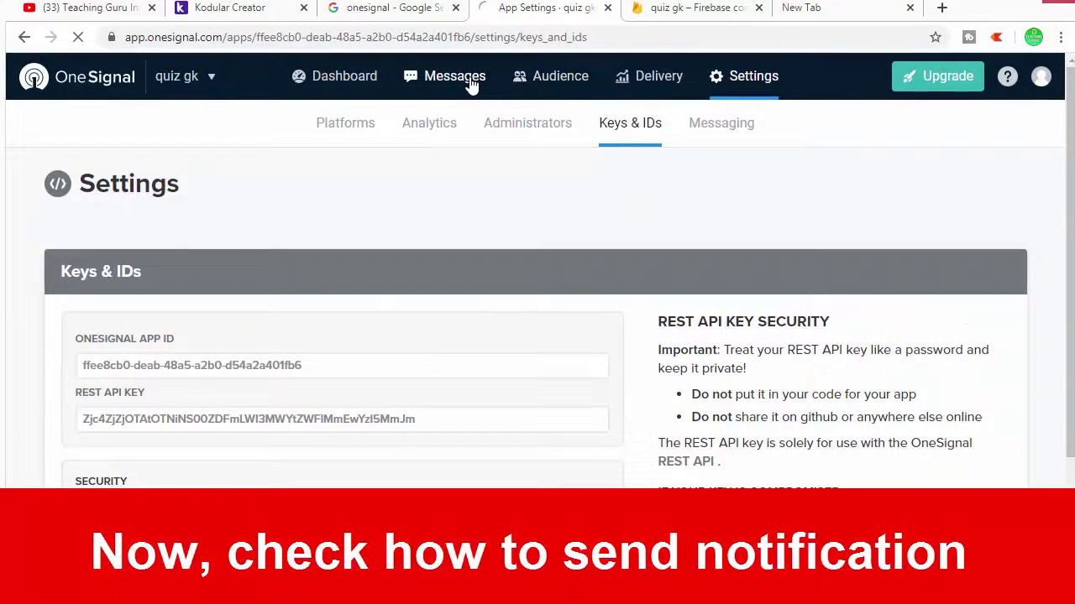
left_click(212, 79)
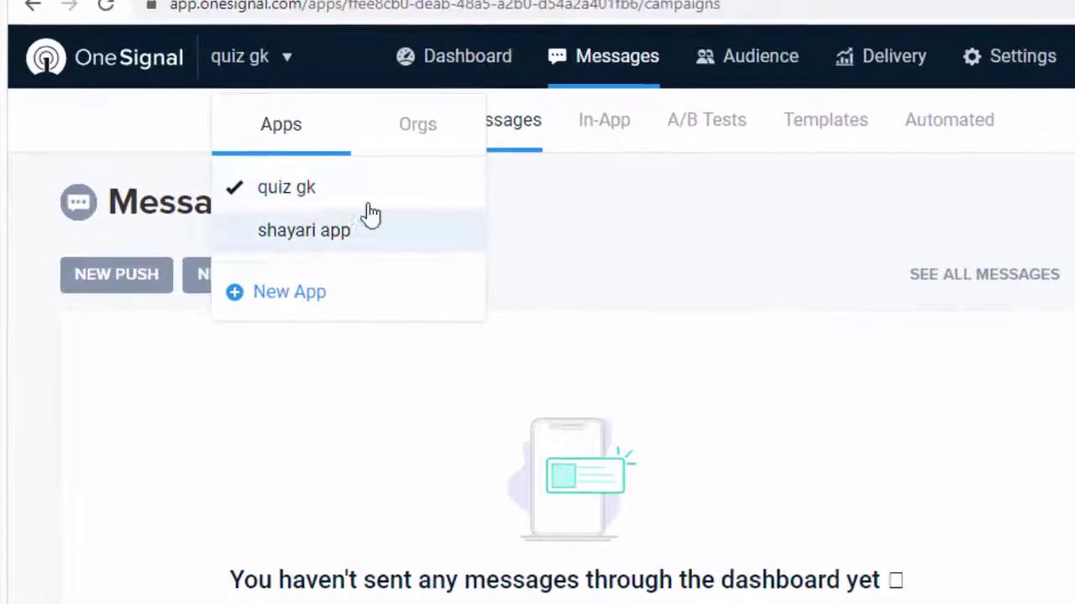
left_click(566, 187)
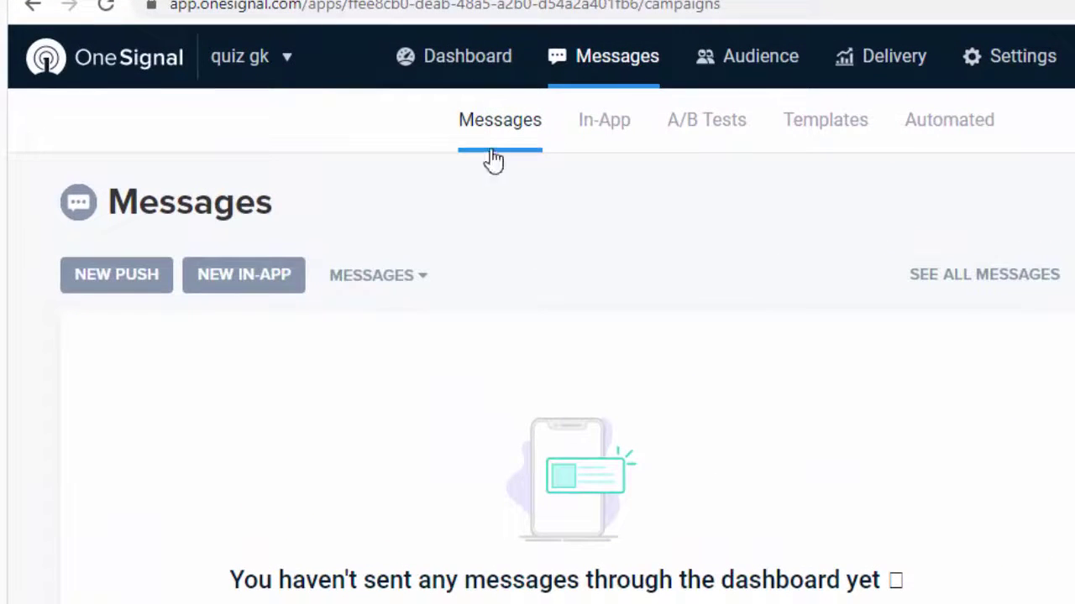
left_click(123, 285)
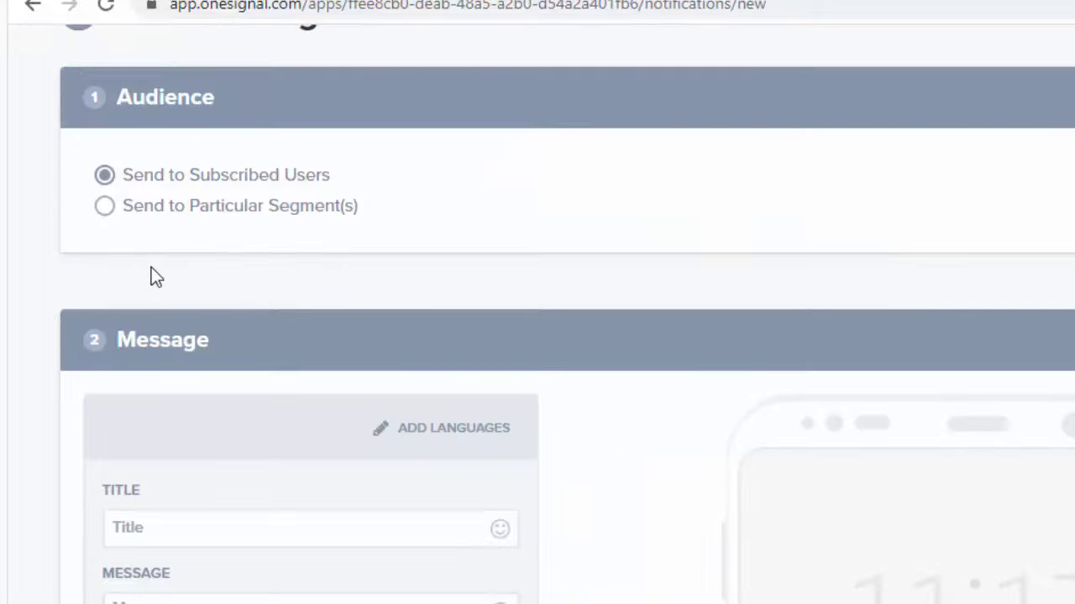
Step: Enter the notification title and the message 'fffffffff f'
scroll(248, 193, "down", 2)
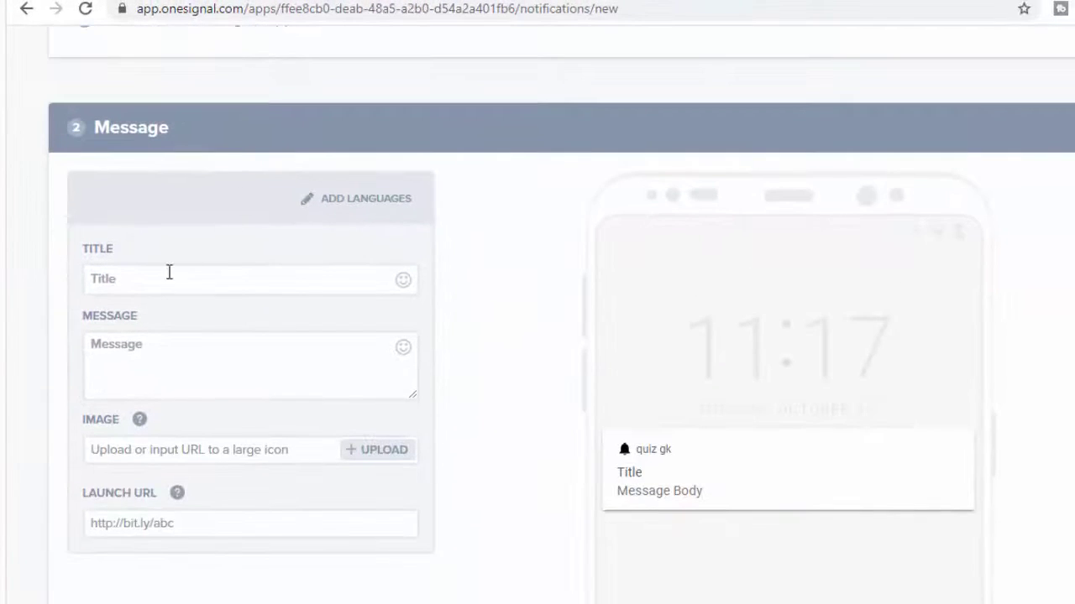
left_click(177, 274)
type("test")
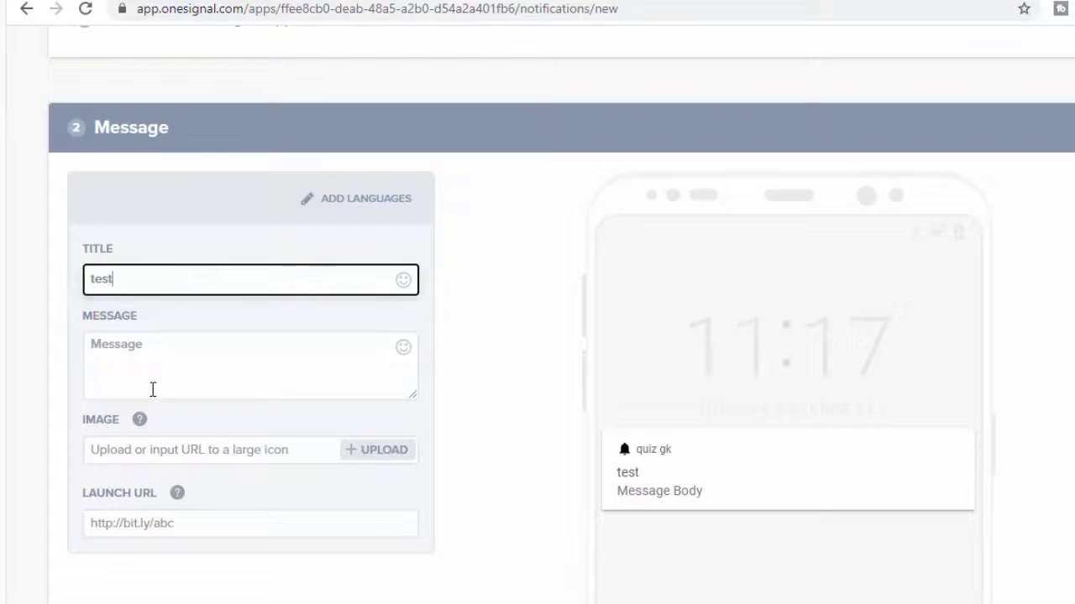
left_click(152, 388)
type("fffffffff f")
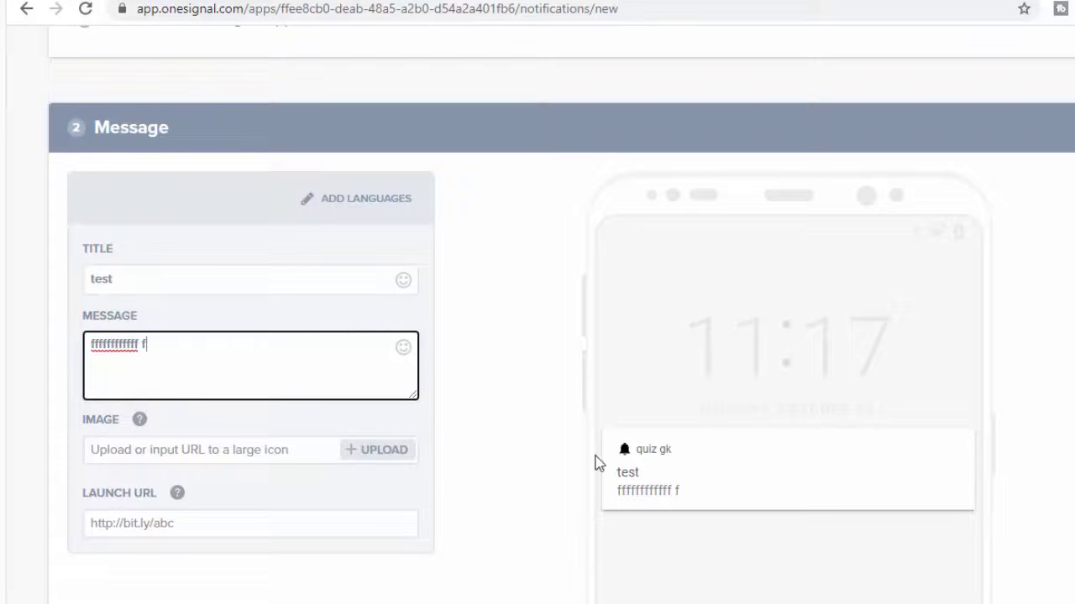
Step: Set the notification image to the Google logo's image address
scroll(269, 357, "down", 2)
key("ctrl+t")
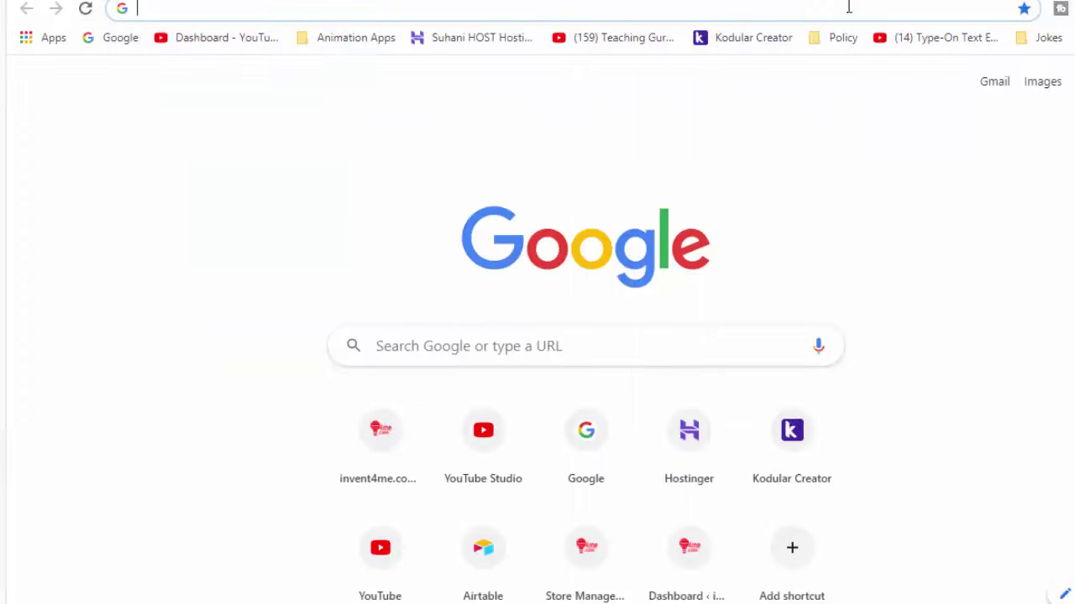
left_click(127, 38)
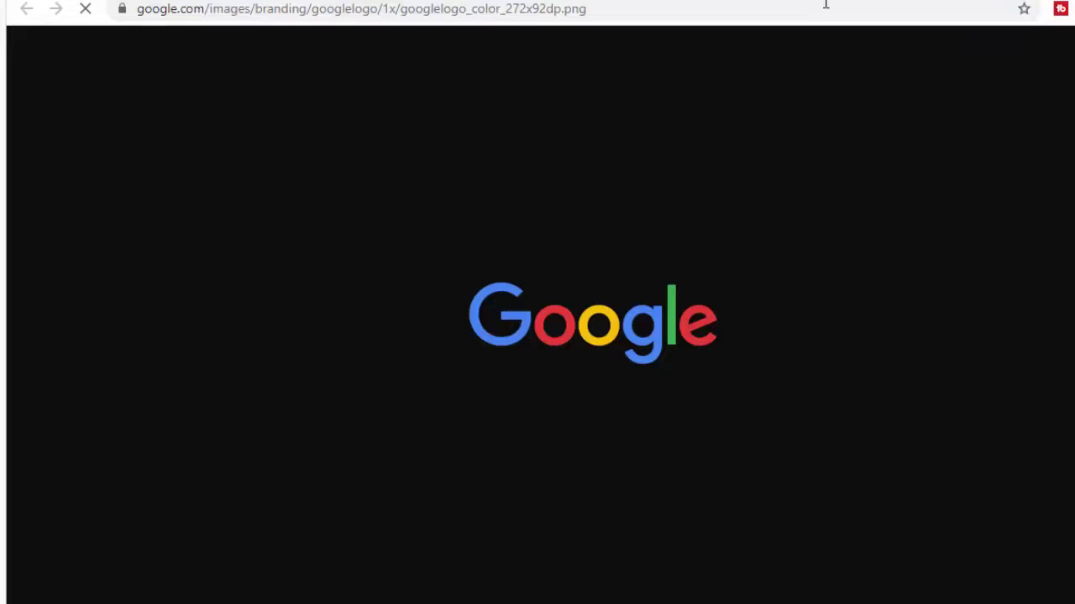
left_click(826, 6)
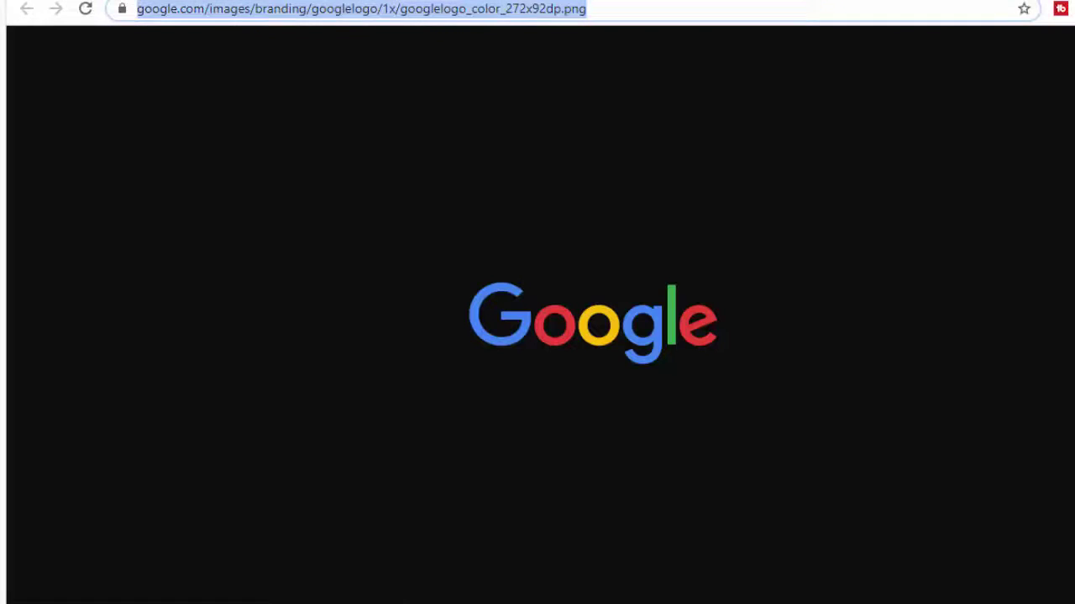
key("ctrl+w")
left_click(184, 297)
key("ctrl+v")
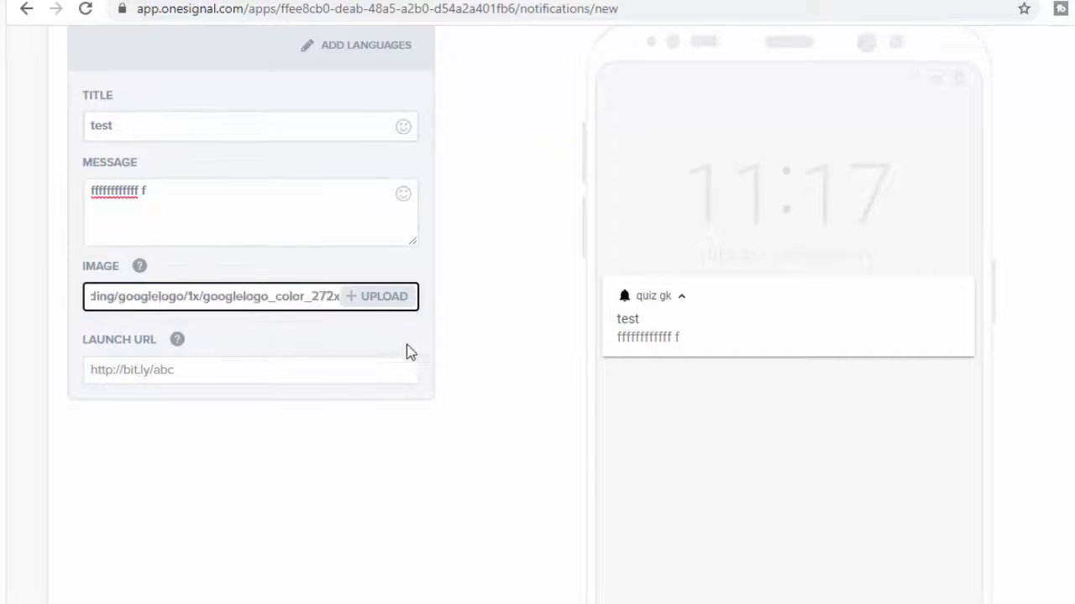
left_click(460, 339)
Step: Set the launch URL to the Google search results page address
left_click(188, 369)
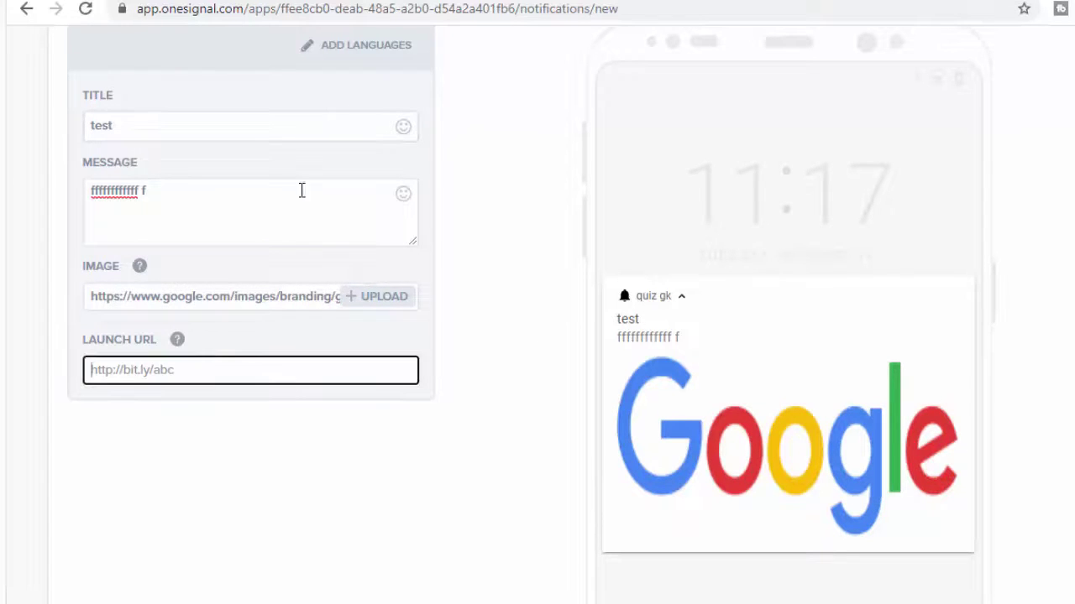
key("ctrl+Tab")
key("ctrl+l")
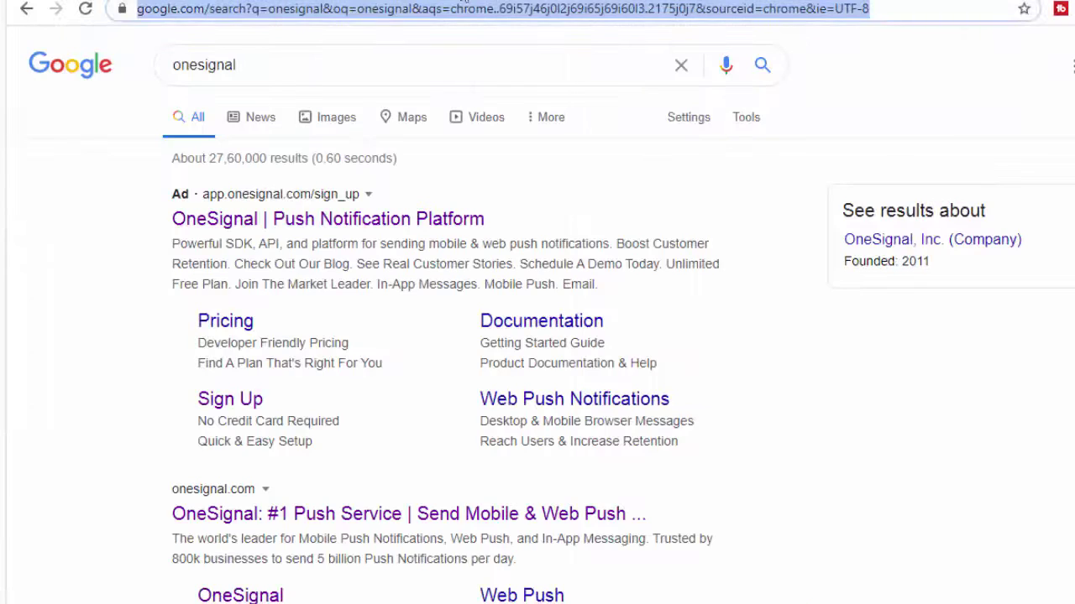
key("ctrl+c")
key("ctrl+shift+Tab")
key("ctrl+v")
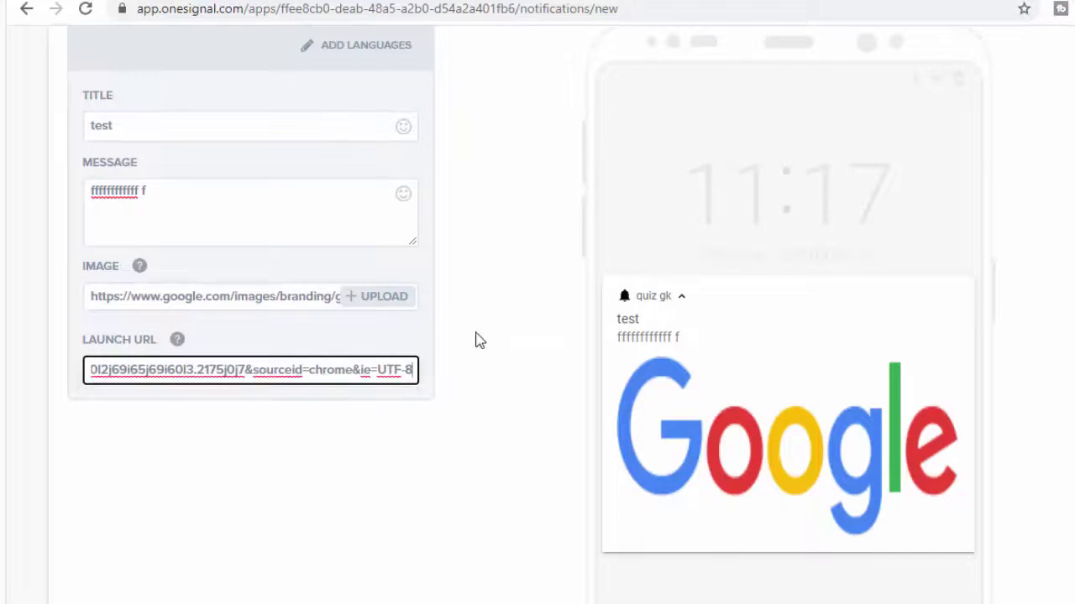
left_click(479, 338)
scroll(487, 314, "down", 4)
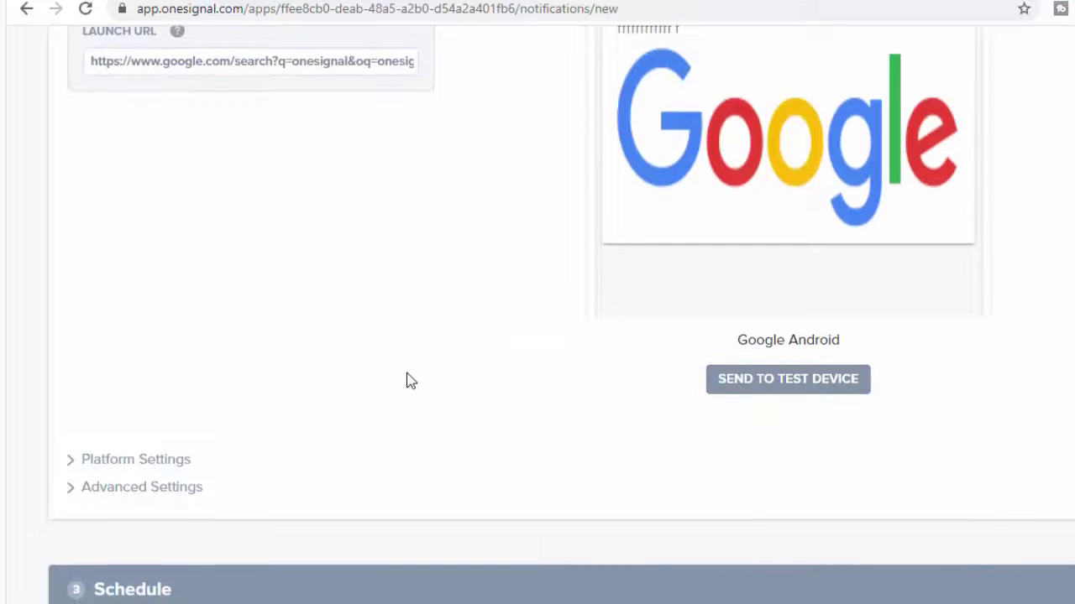
scroll(408, 379, "down", 5)
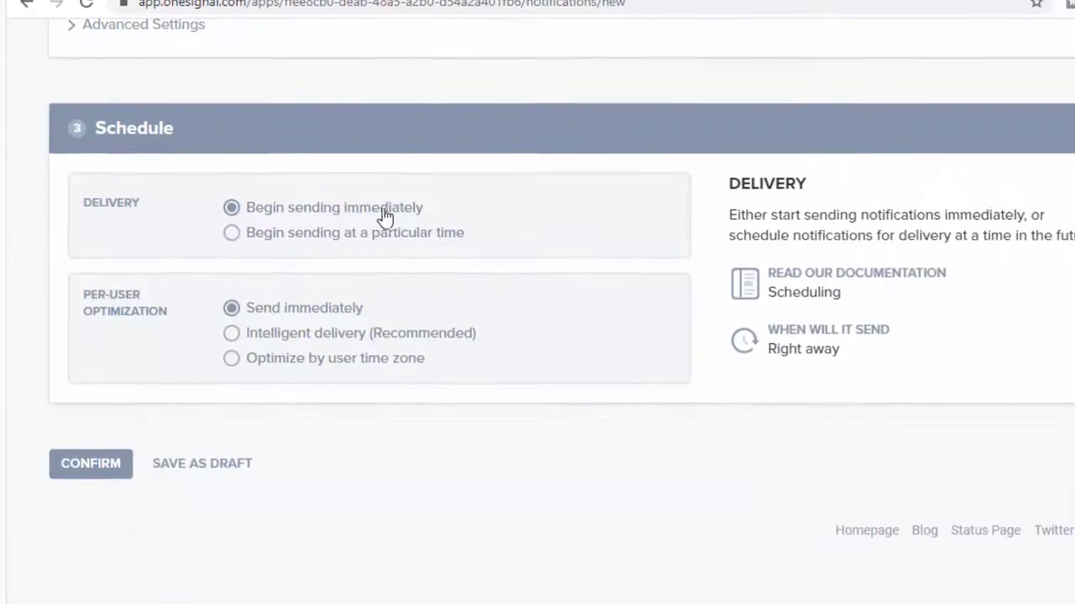
left_click(84, 596)
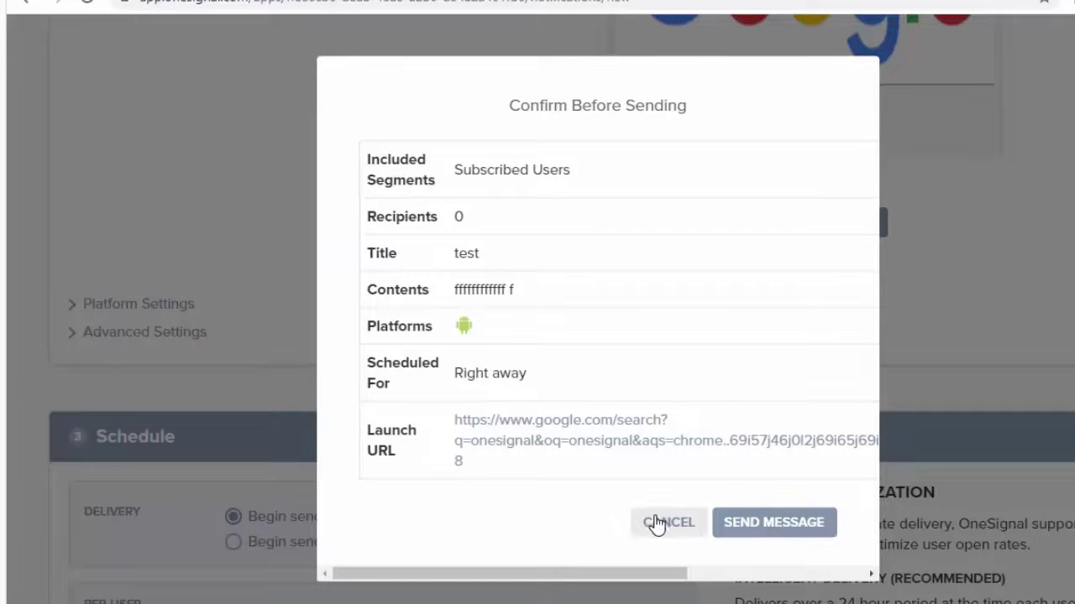
left_click(684, 524)
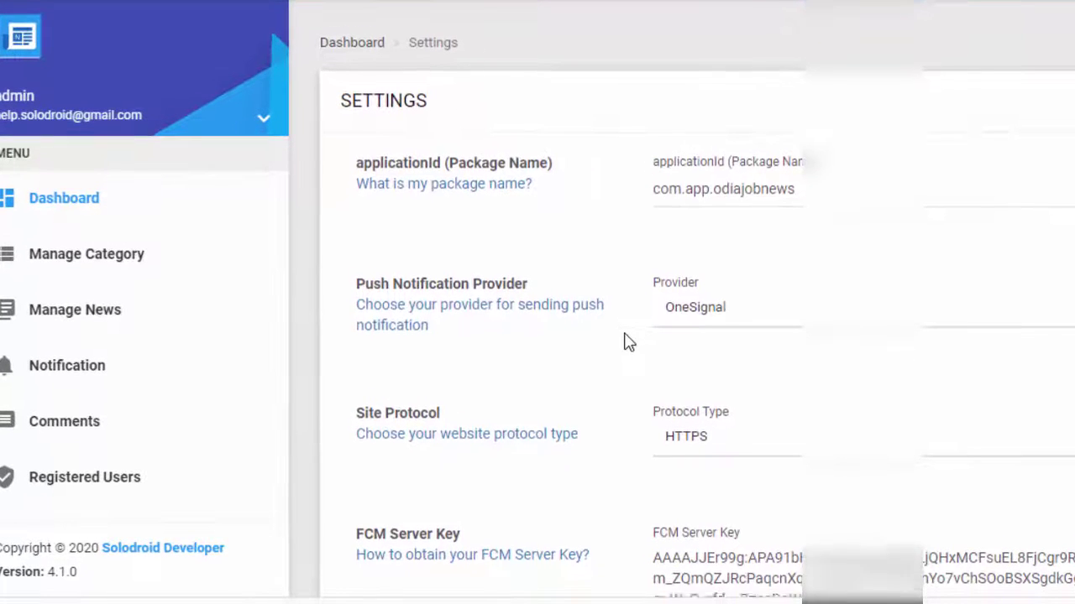
scroll(629, 340, "down", 2)
scroll(629, 332, "down", 2)
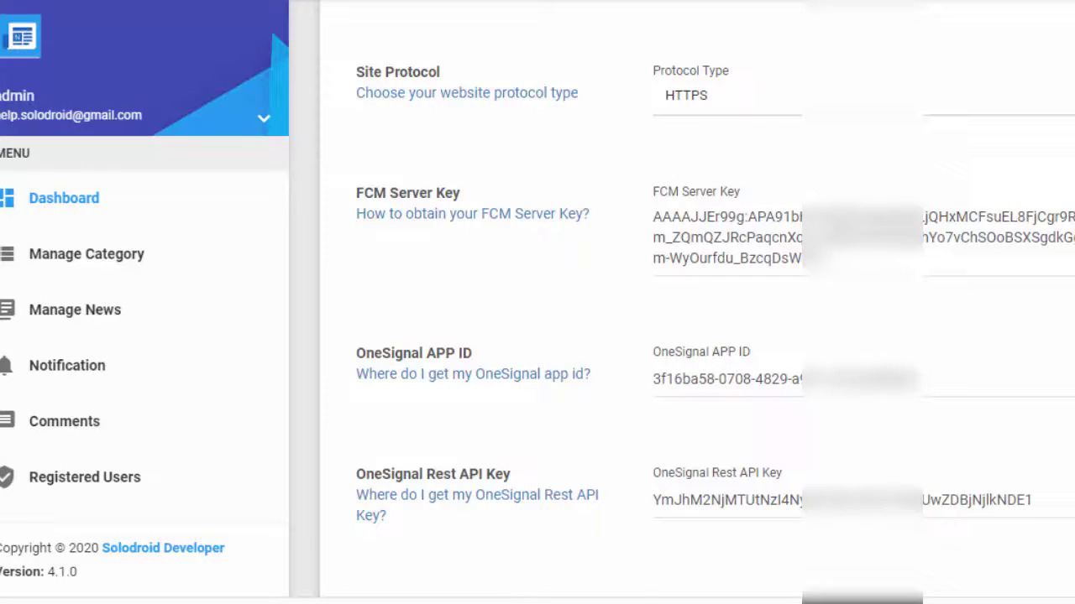
mouse_move(521, 598)
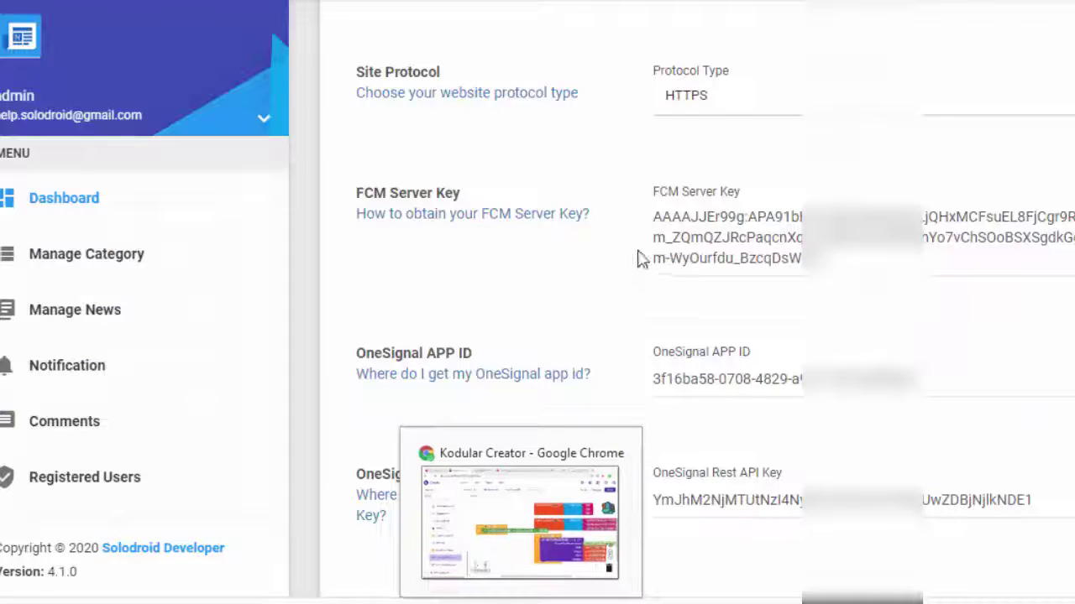